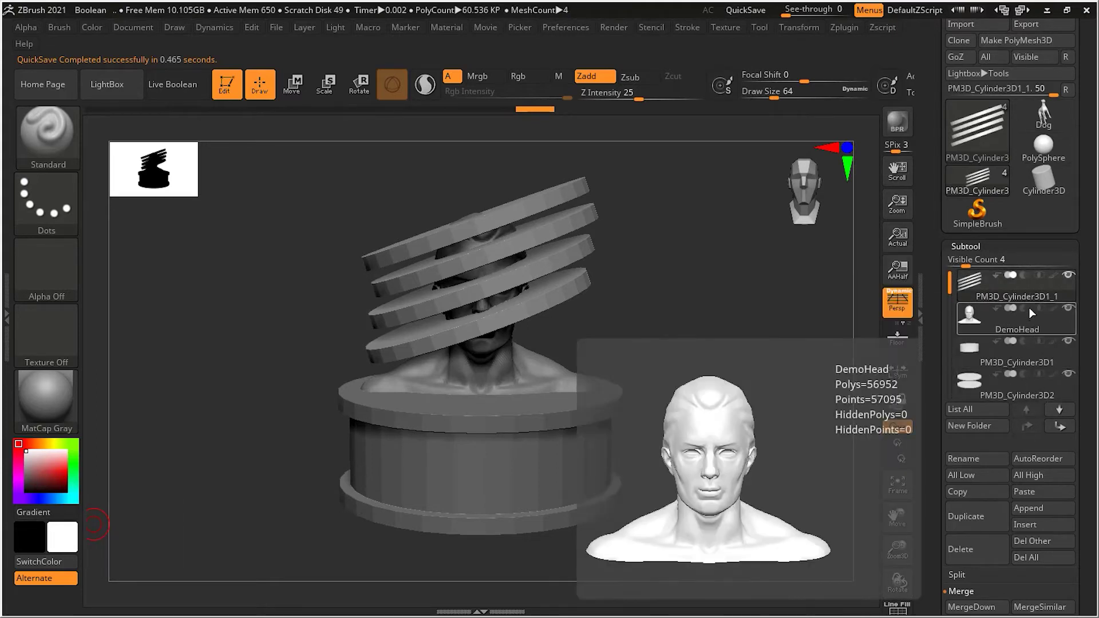
Step: Preview the bust scene's four subtools and hide PM3D_Cylinder3D1
mouse_move(1041, 377)
mouse_move(980, 290)
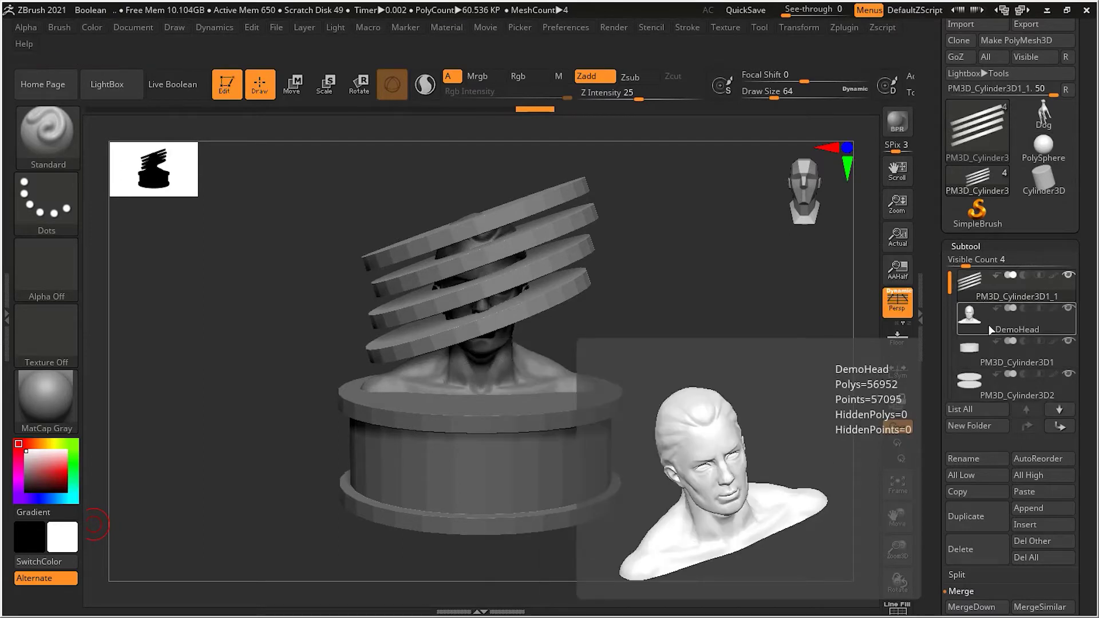
mouse_move(995, 366)
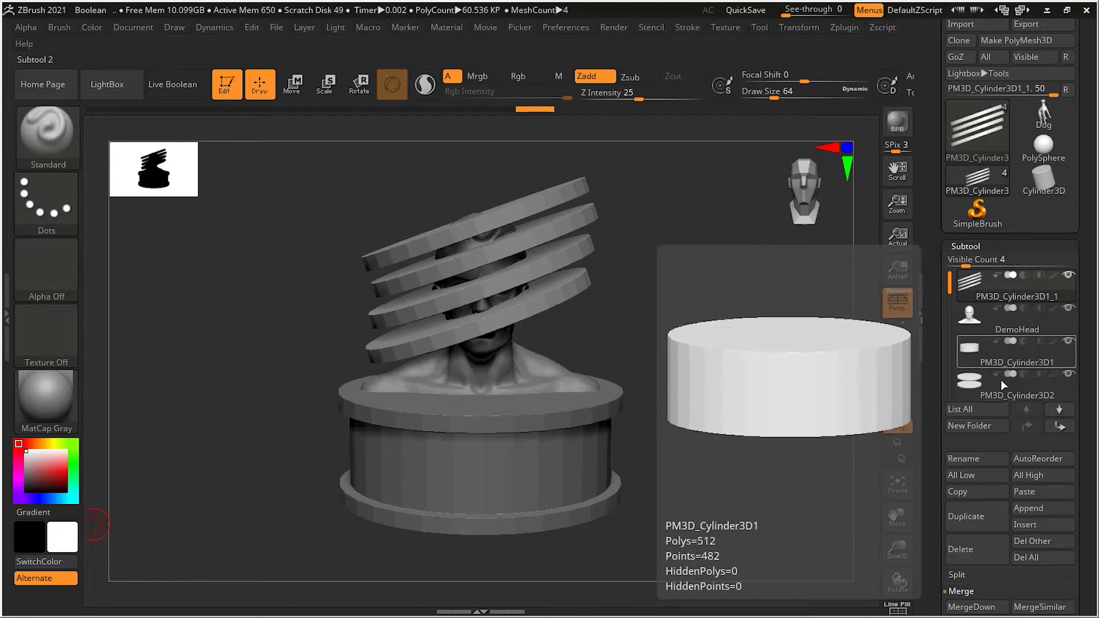
mouse_move(1002, 386)
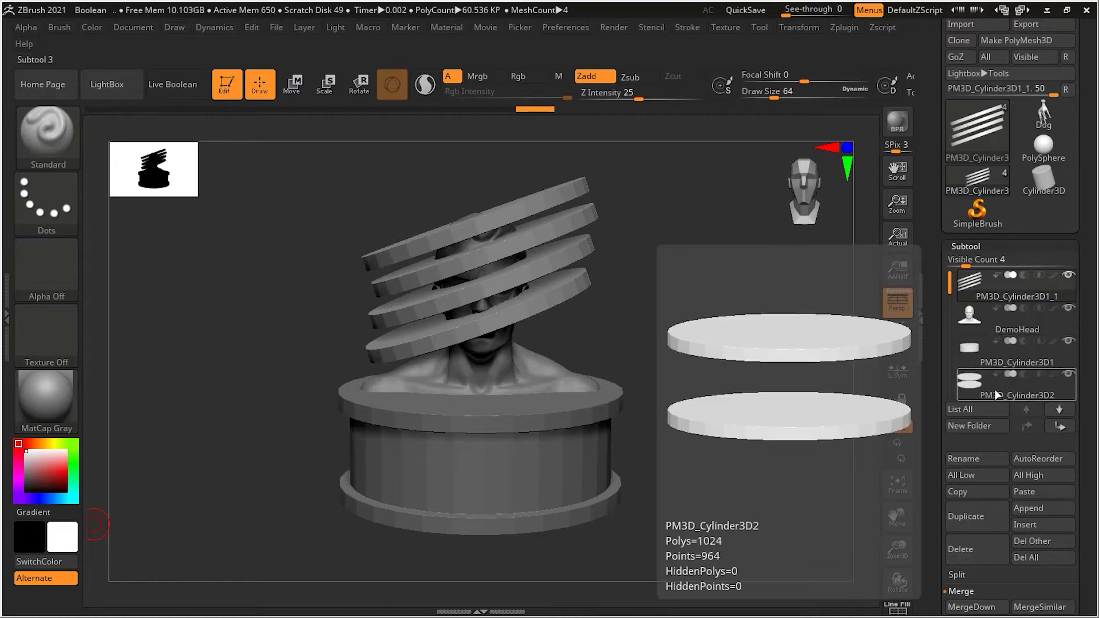
click(1068, 342)
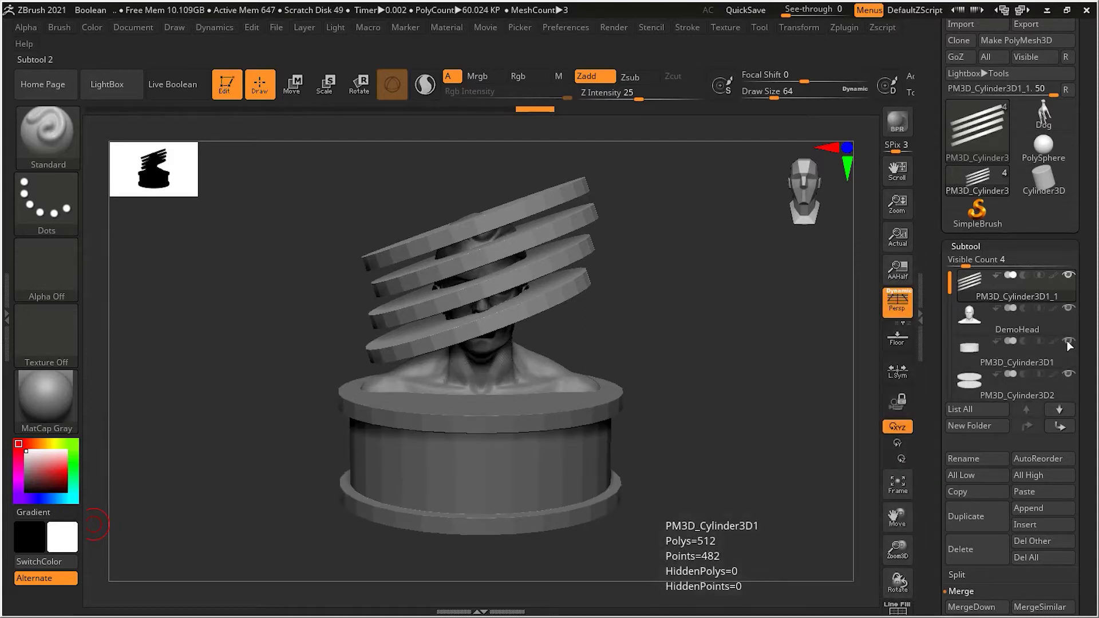
Step: Select PM3D_Cylinder3D2, then DemoHead, and switch Live Boolean on
click(1043, 393)
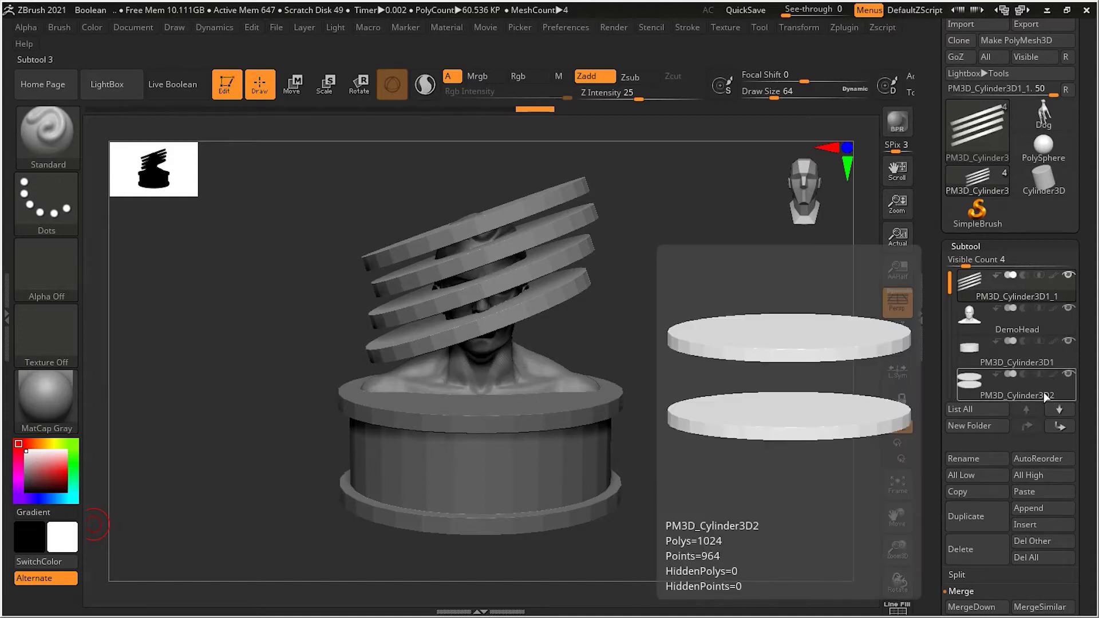
click(1014, 307)
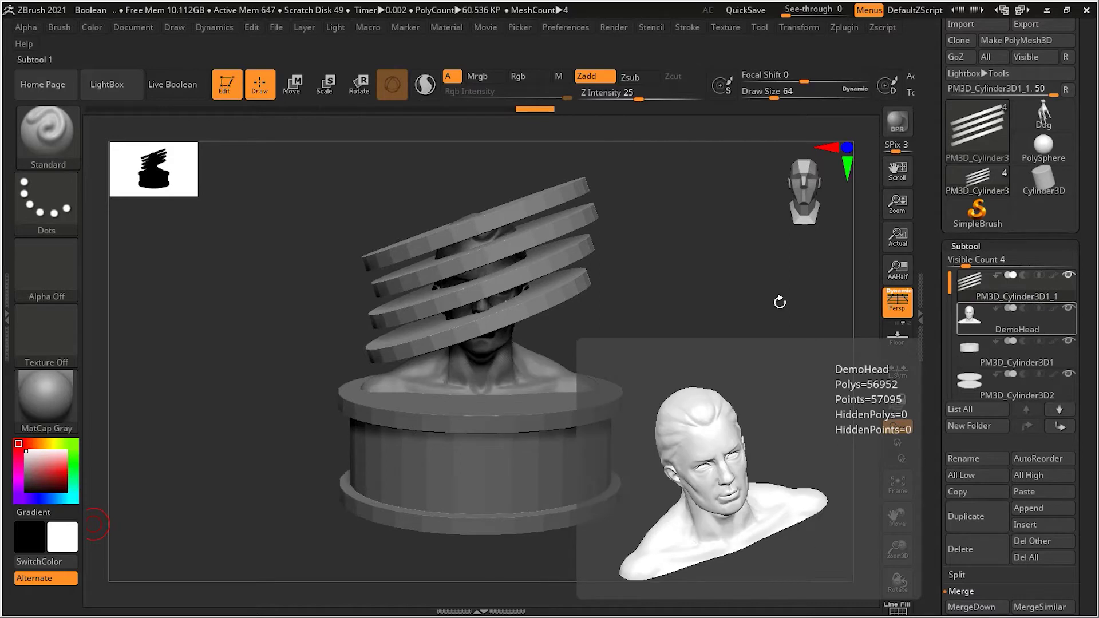
click(178, 90)
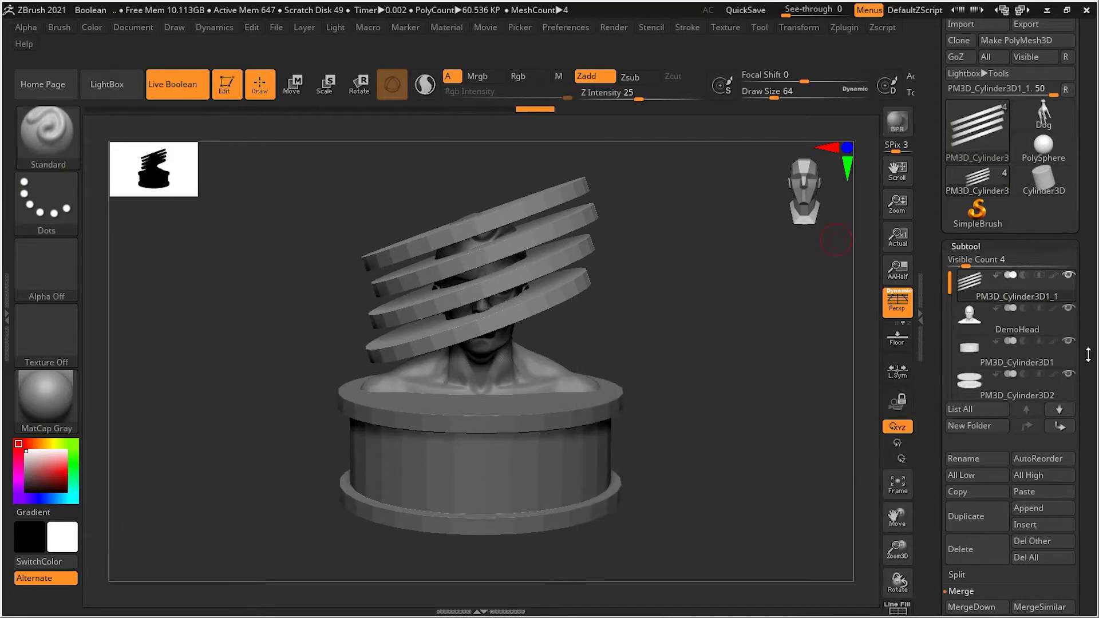
Step: Move the PM3D_Cylinder3D1_1 disc stack below DemoHead in the subtool order
mouse_move(1032, 339)
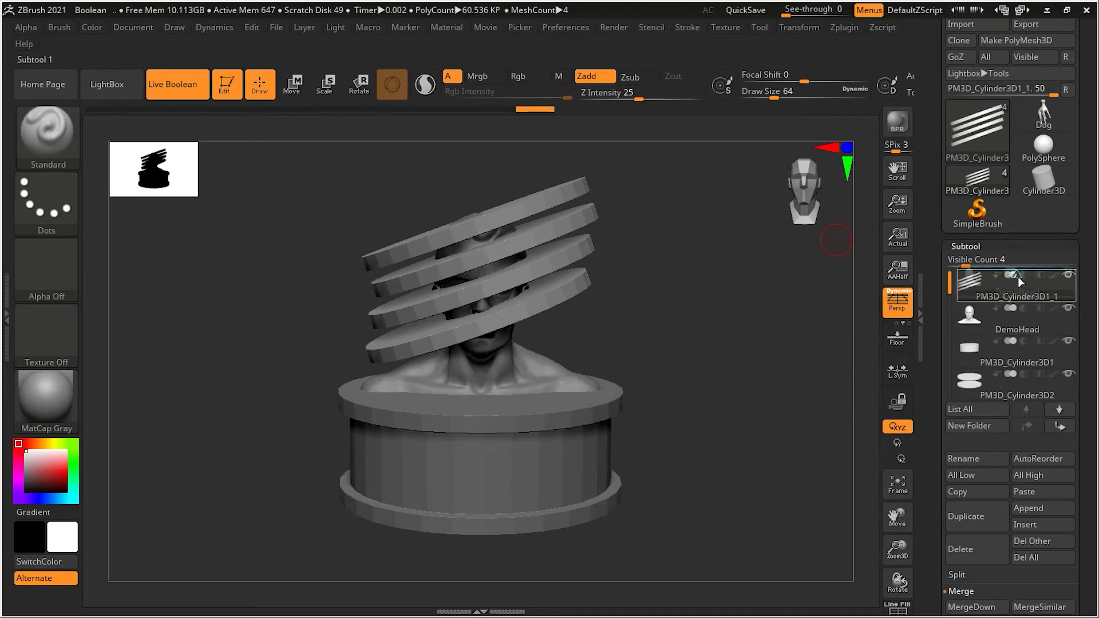
drag(1018, 276, 1018, 277)
mouse_move(1024, 310)
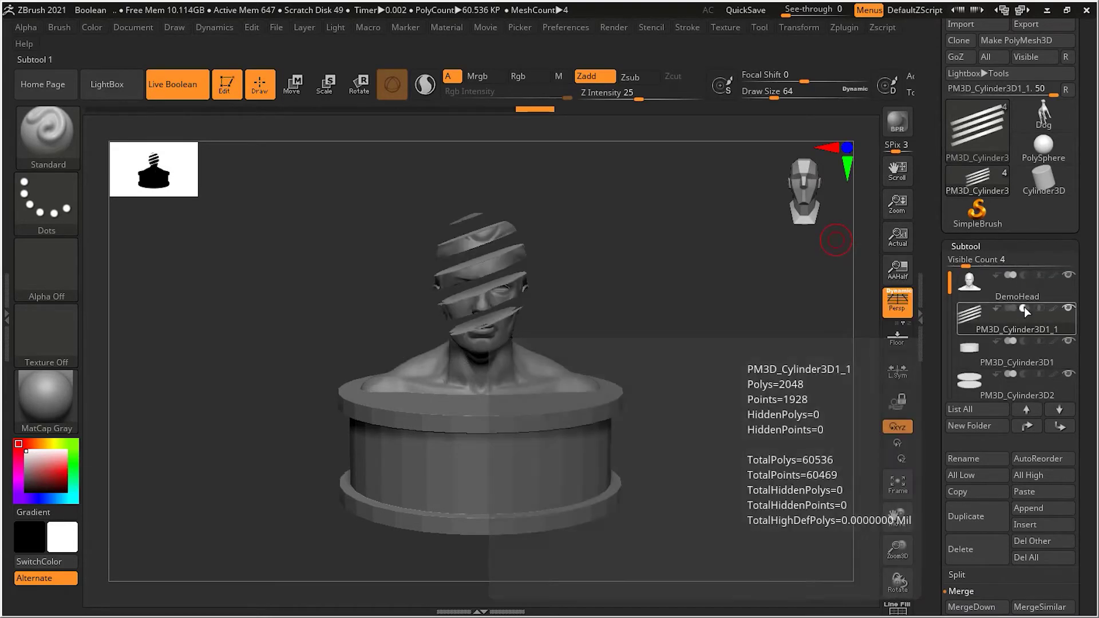
mouse_move(606, 297)
mouse_down()
mouse_move(646, 307)
mouse_move(654, 298)
mouse_move(606, 295)
mouse_up()
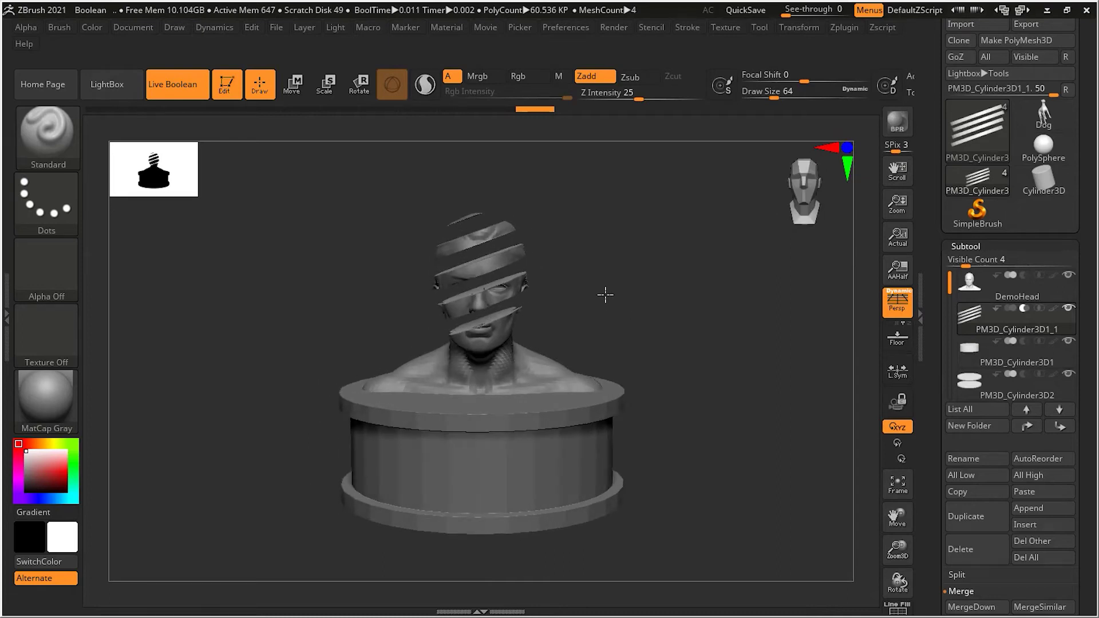
Step: Try subtract mode on PM3D_Cylinder3D2, revert it to add, and turn Live Boolean off
mouse_move(1029, 372)
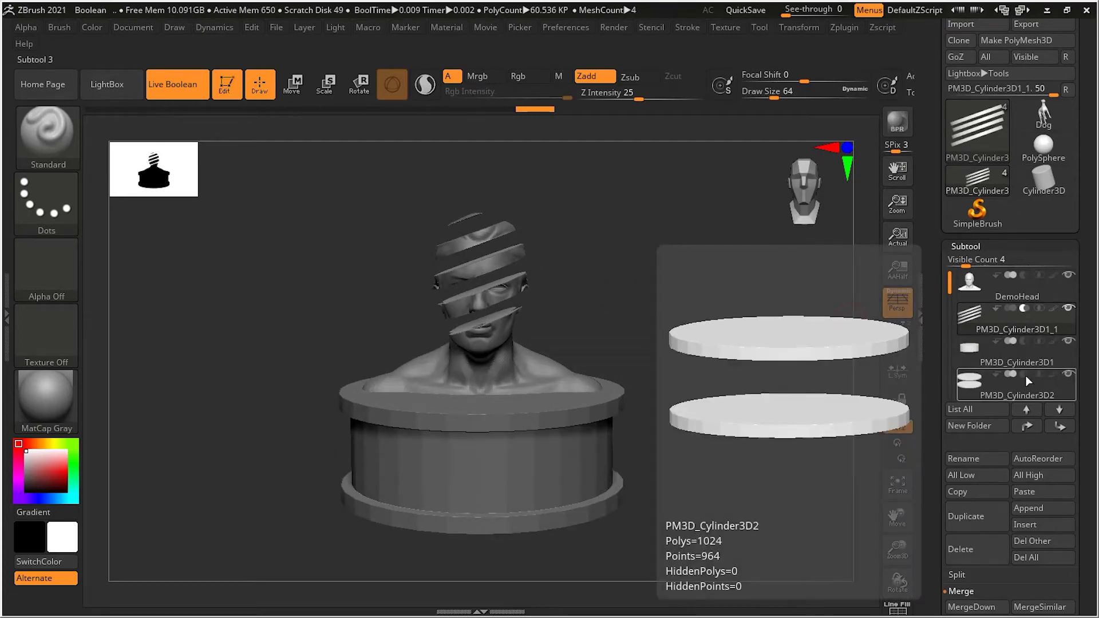
click(1025, 376)
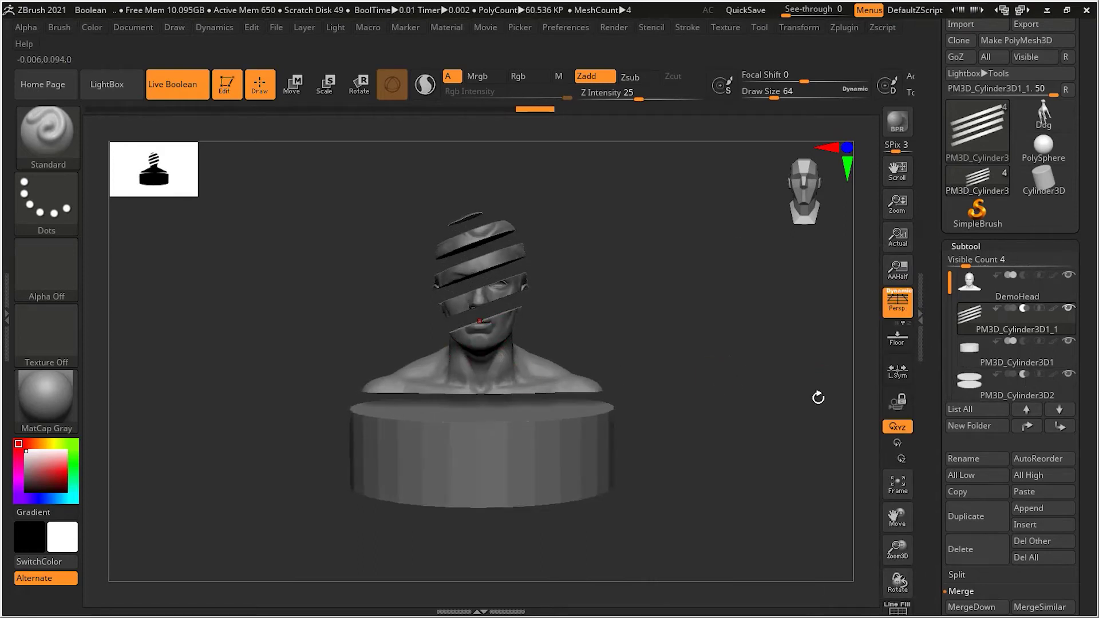
click(1021, 375)
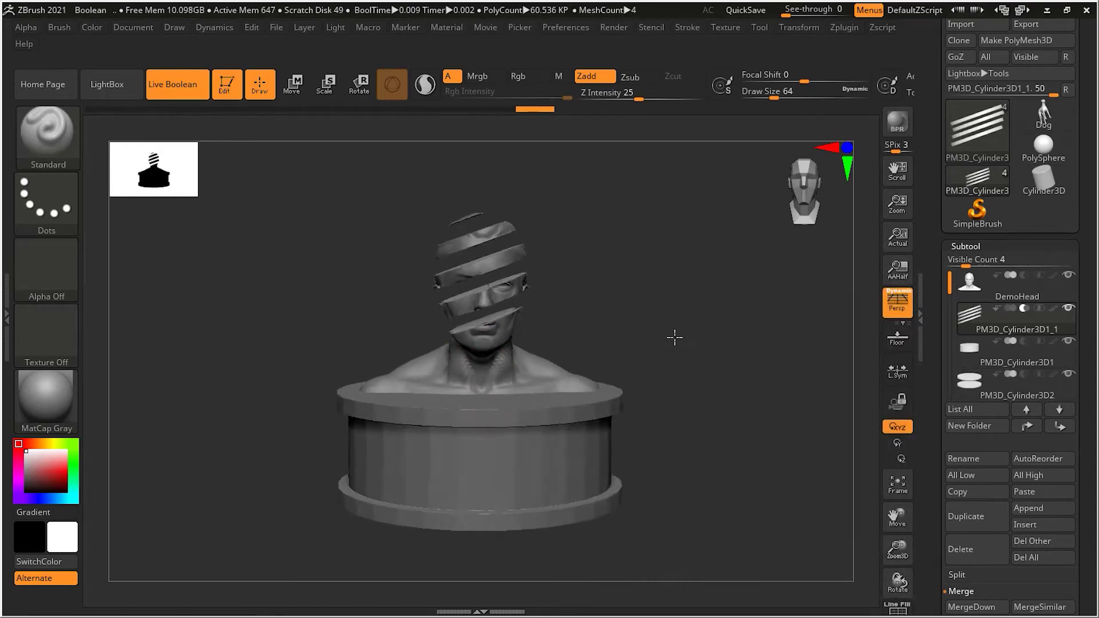
drag(675, 340, 743, 372)
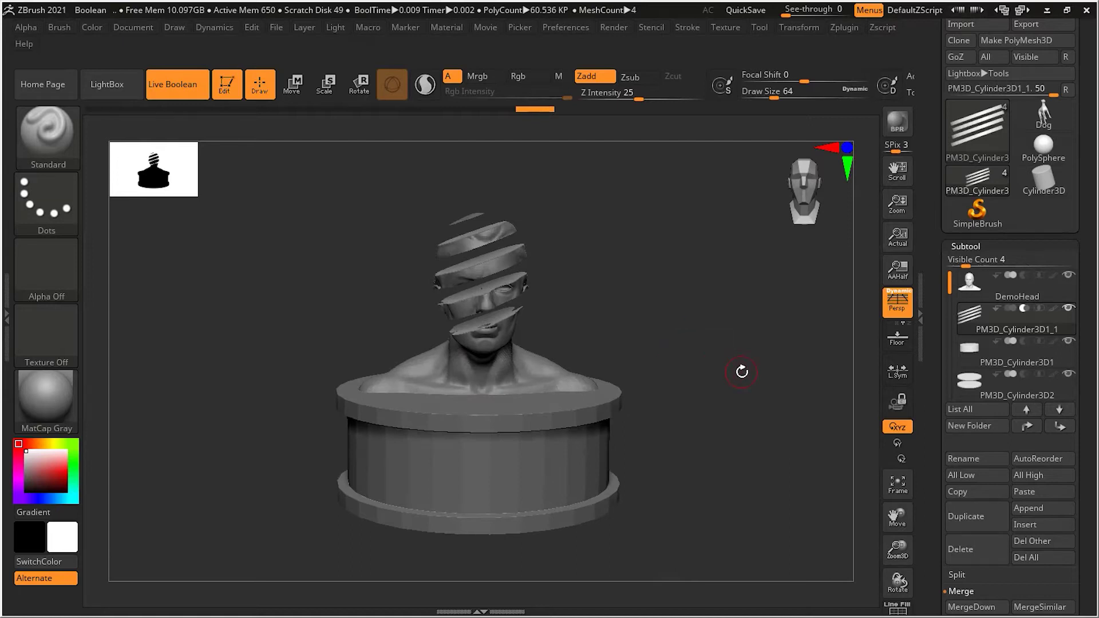
click(181, 94)
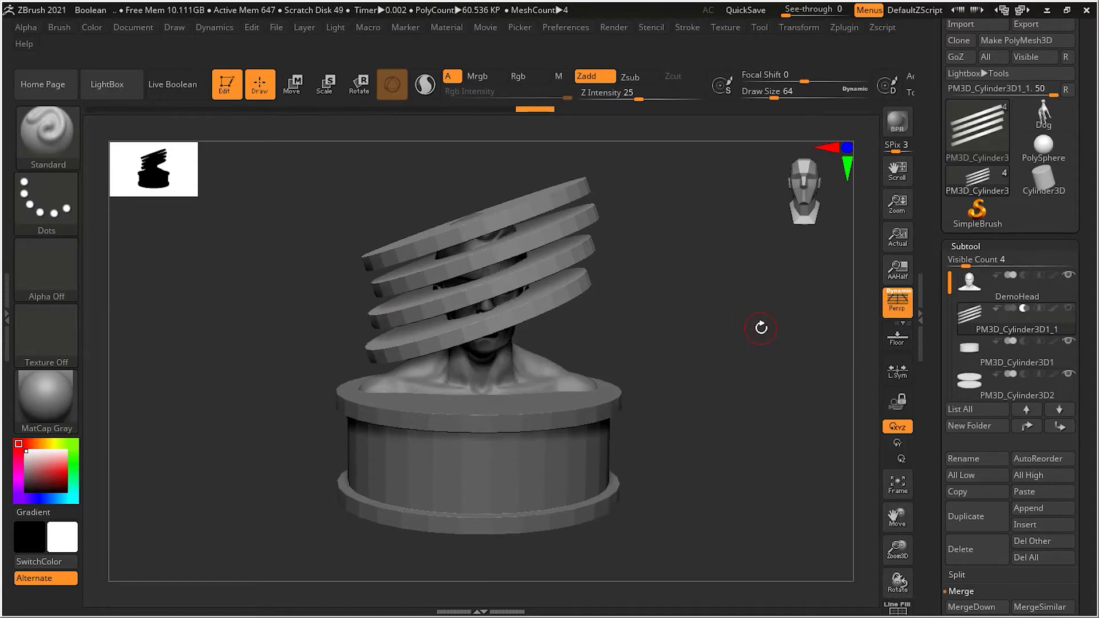
Step: Duplicate the disc stack, scale the copy up, and move it down and right
click(982, 520)
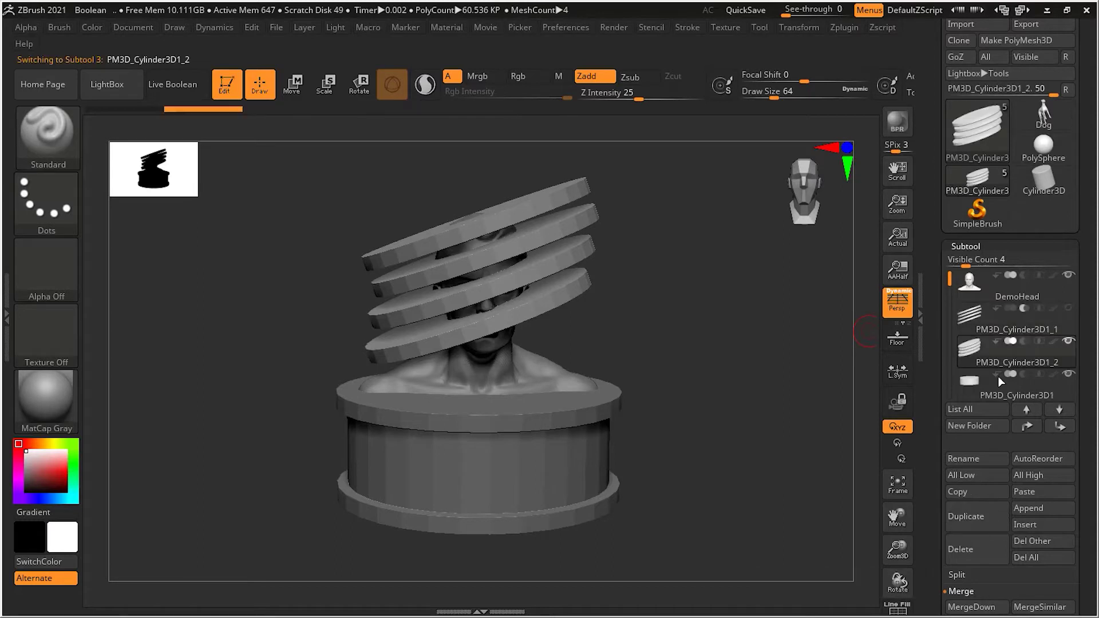
click(324, 85)
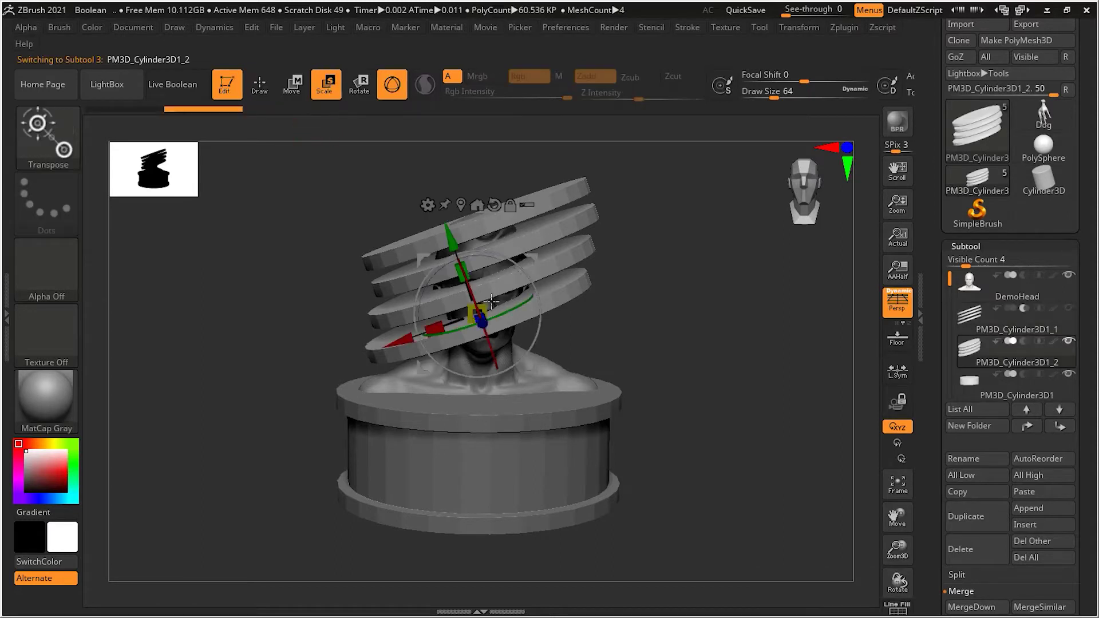
drag(477, 314, 404, 383)
drag(451, 241, 529, 445)
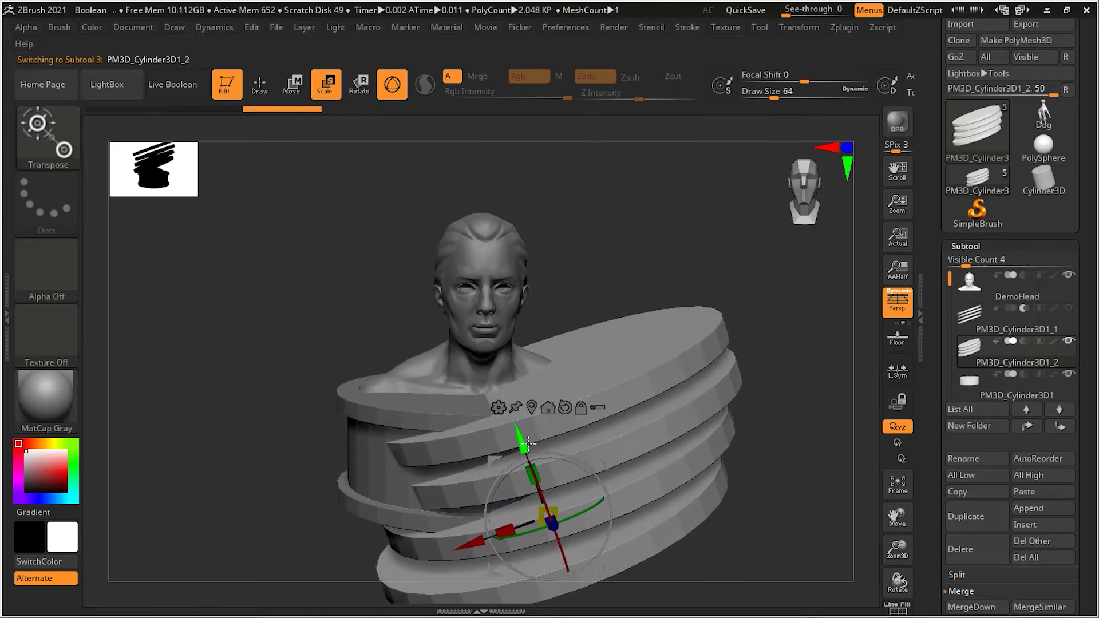
Step: Re-show the original stack and position the enlarged copy around the base
click(1068, 308)
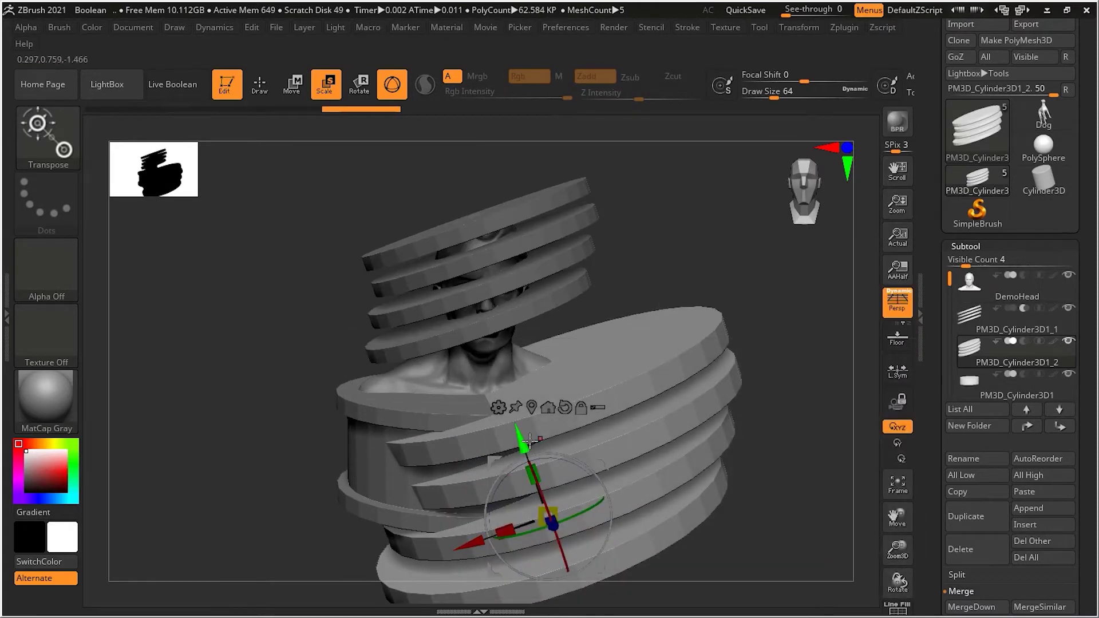
drag(530, 439, 510, 445)
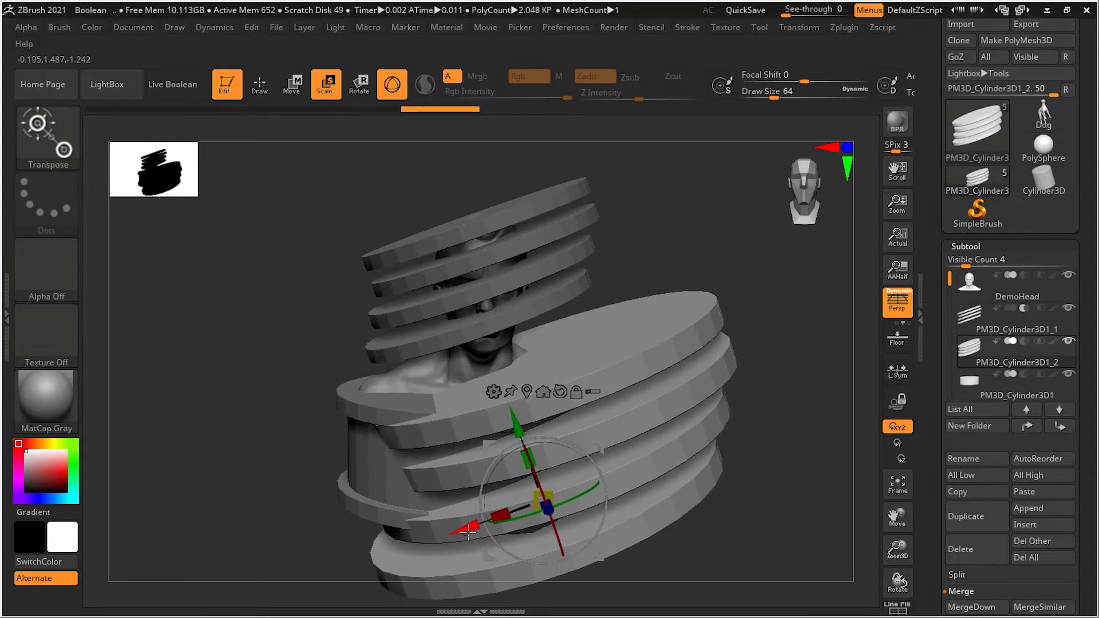
drag(463, 533, 446, 541)
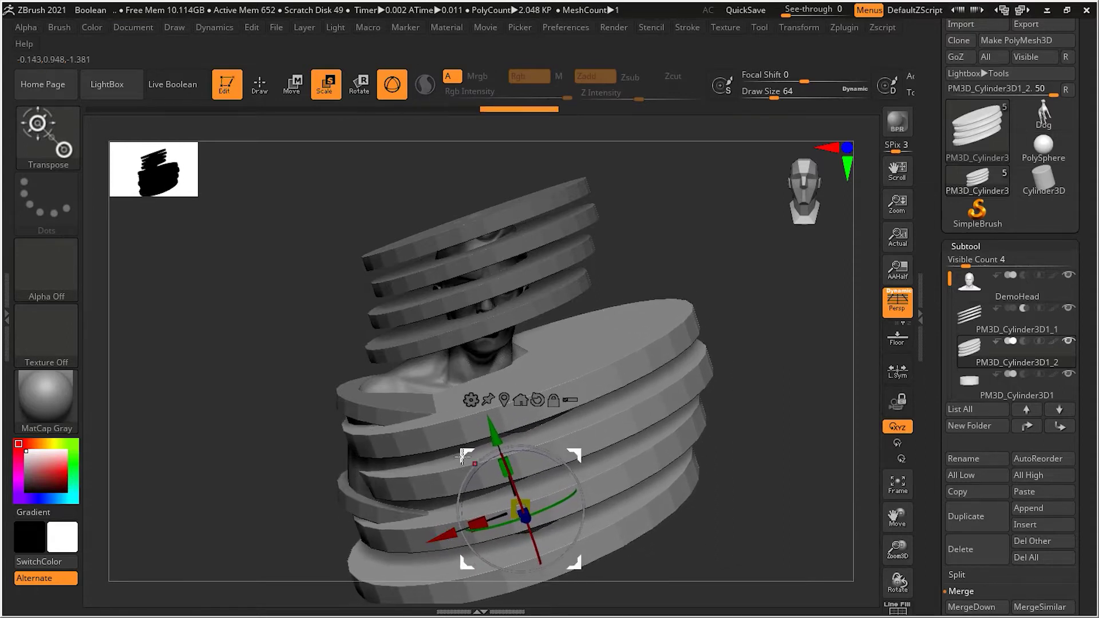
key(ctrl+z)
key(ctrl+z)
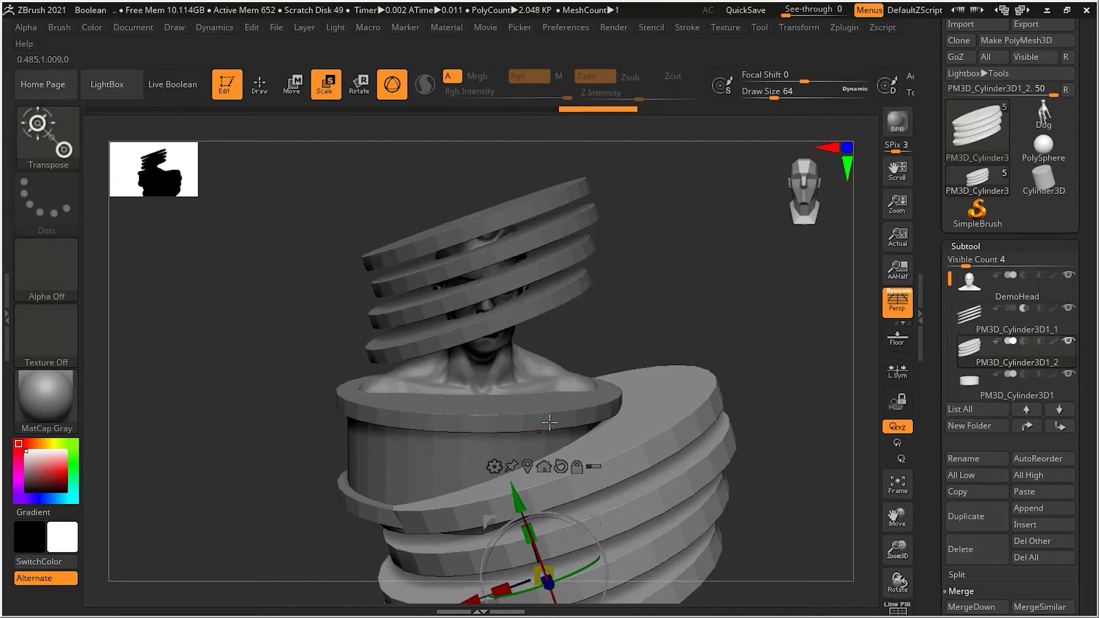
drag(502, 499, 479, 438)
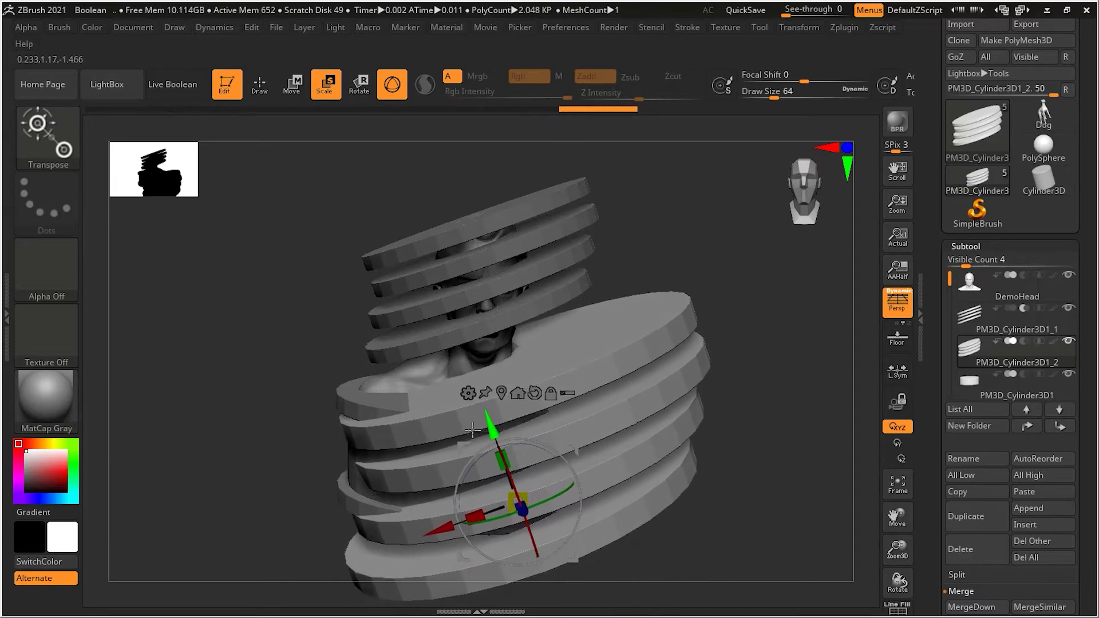
drag(450, 541, 422, 535)
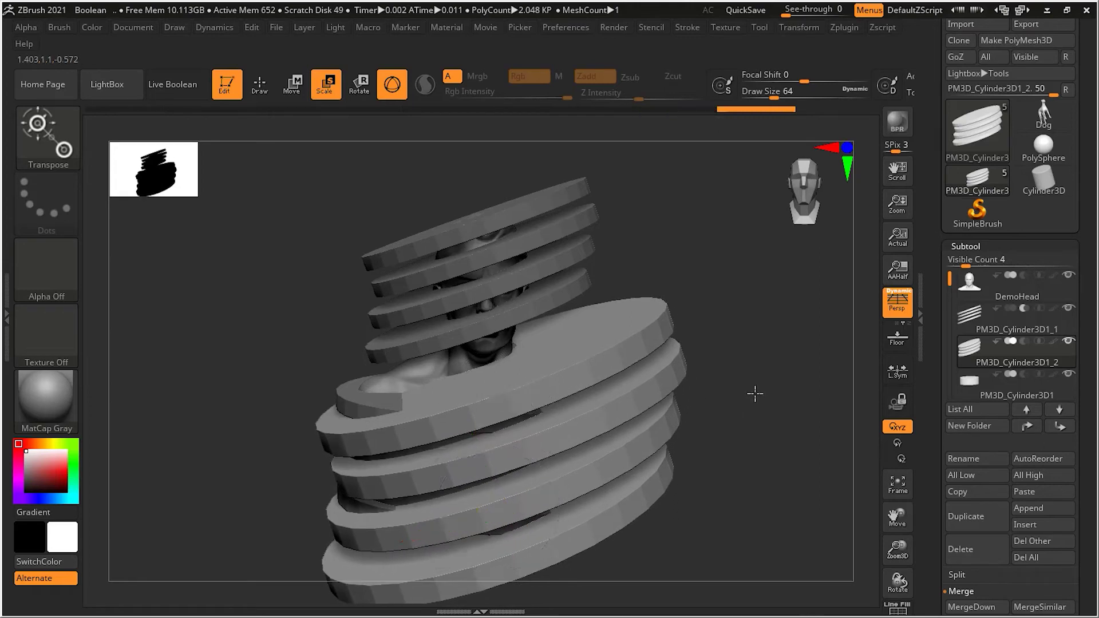
Step: Turn Live Boolean back on and set the second ring set to cut into the head
click(164, 92)
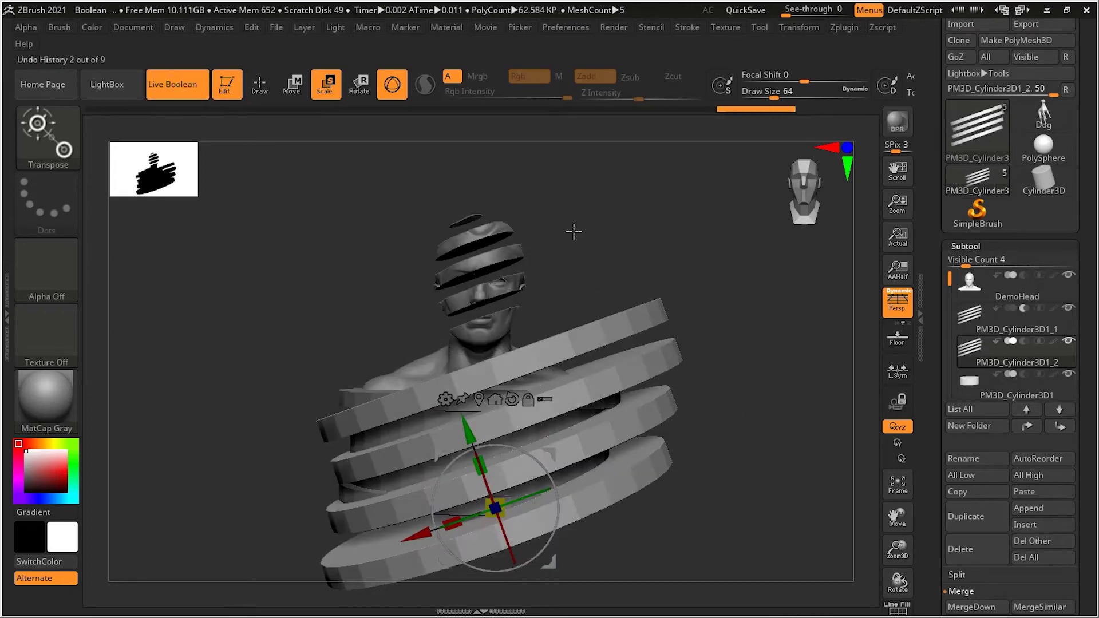
mouse_move(1039, 314)
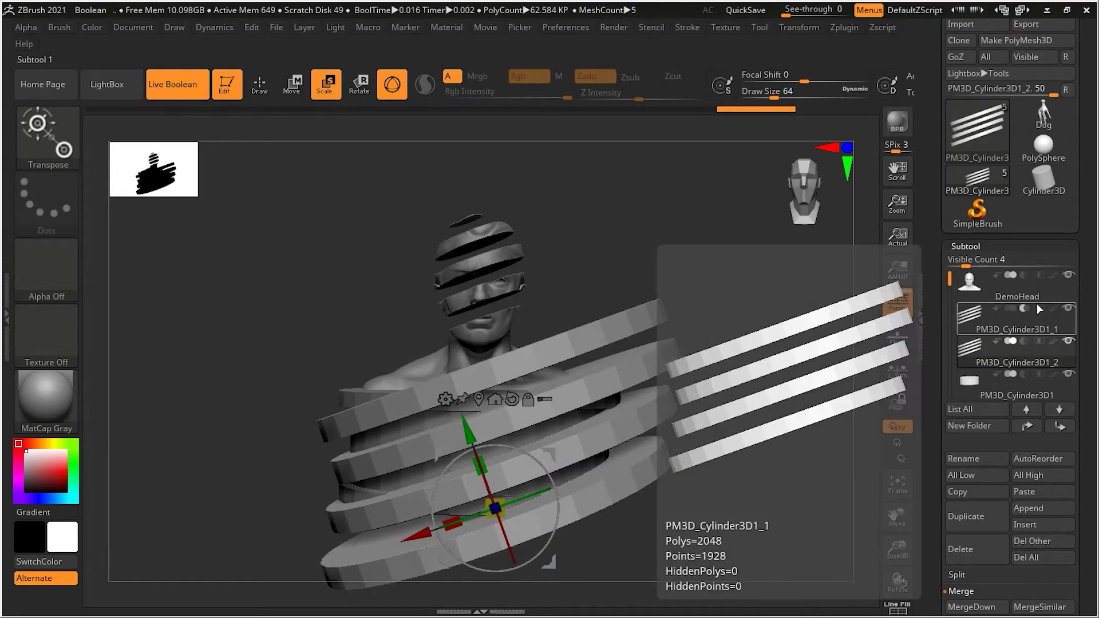
mouse_move(1037, 365)
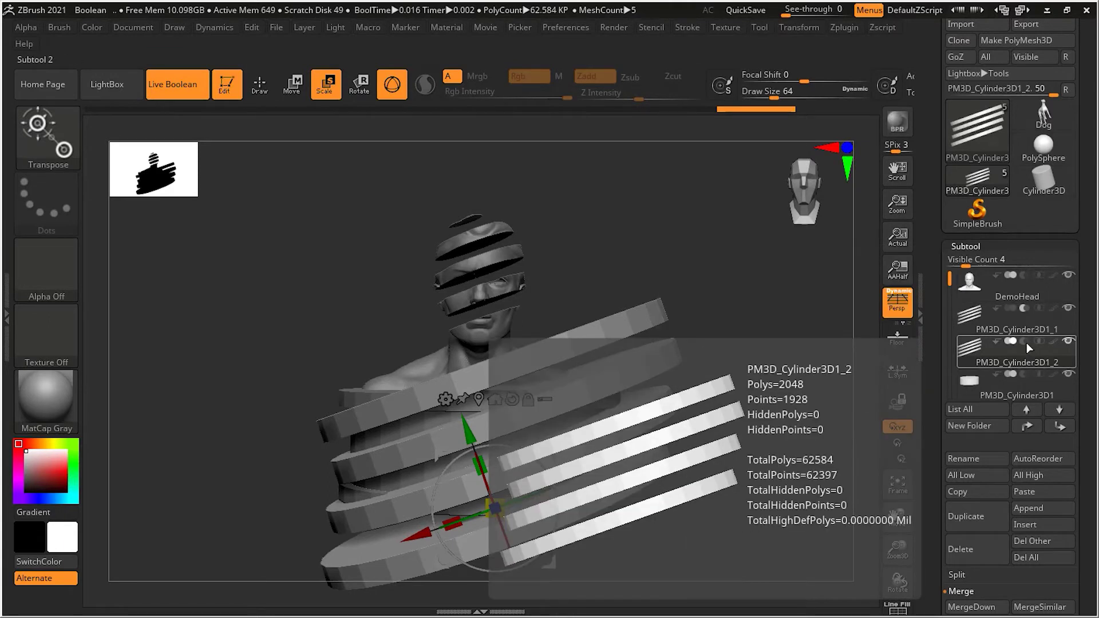
click(1025, 342)
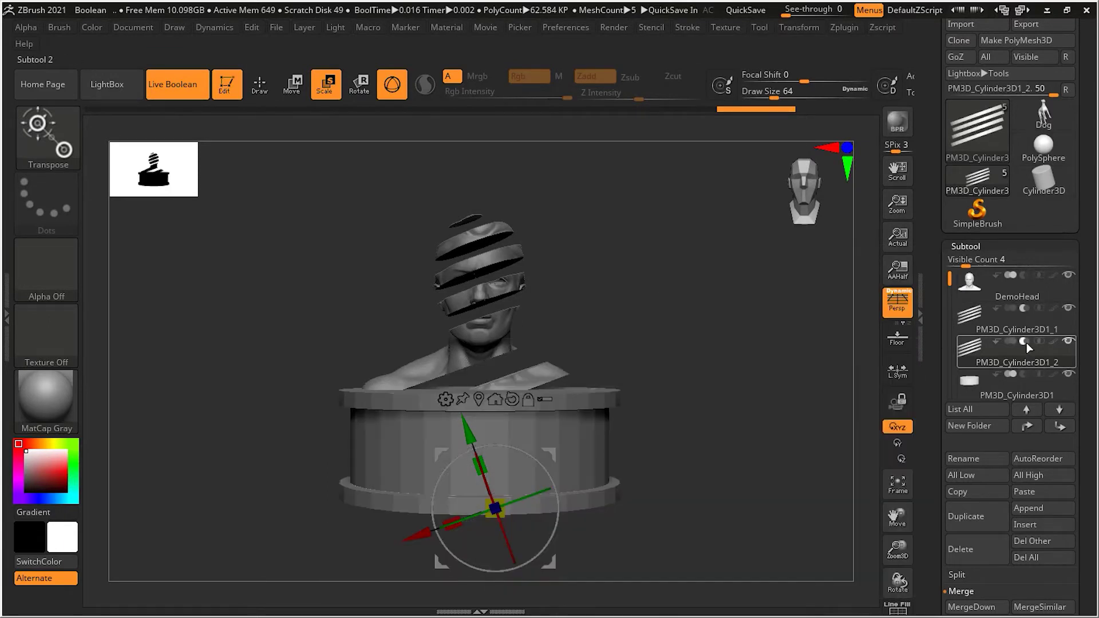
Step: Switch the PM3D_Cylinder3D1 base cylinder's boolean mode back and forth
click(1051, 384)
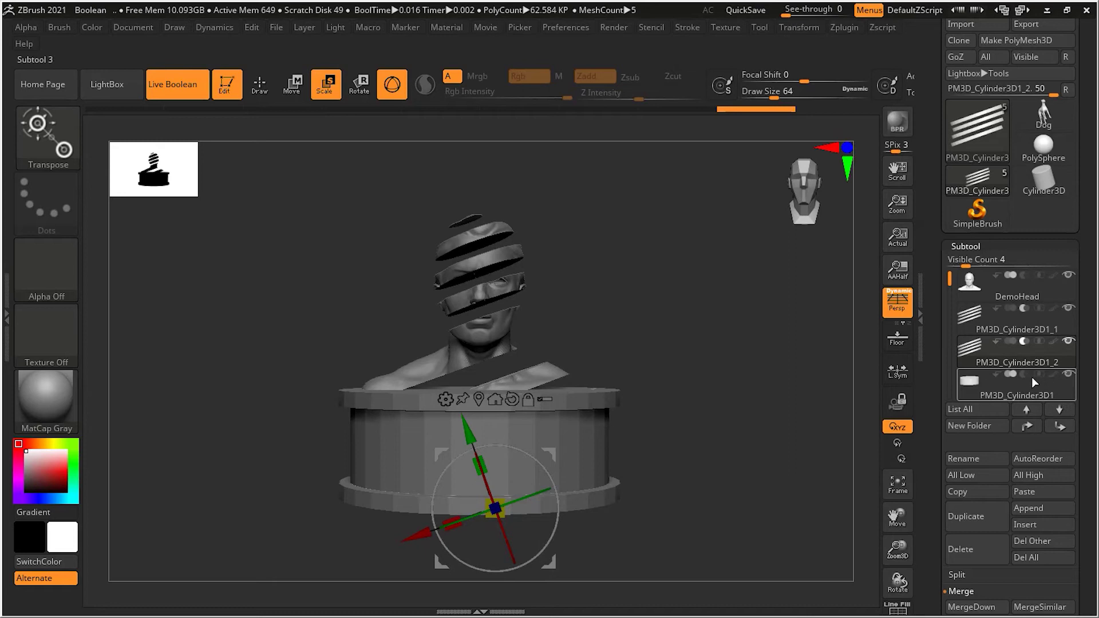
click(1037, 375)
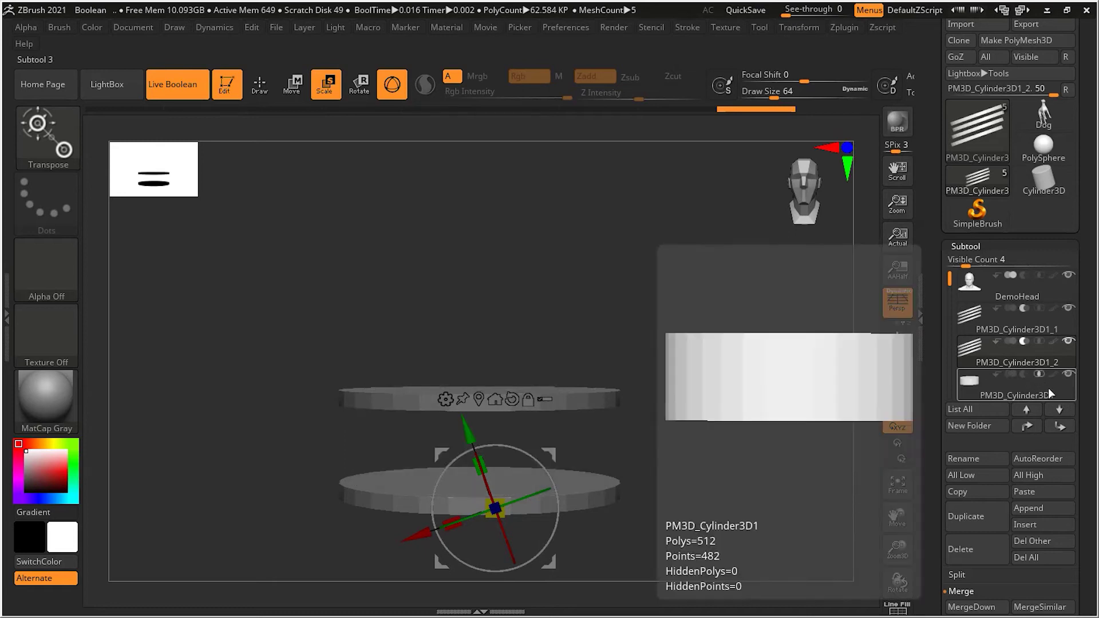
scroll(1039, 366, down, 1)
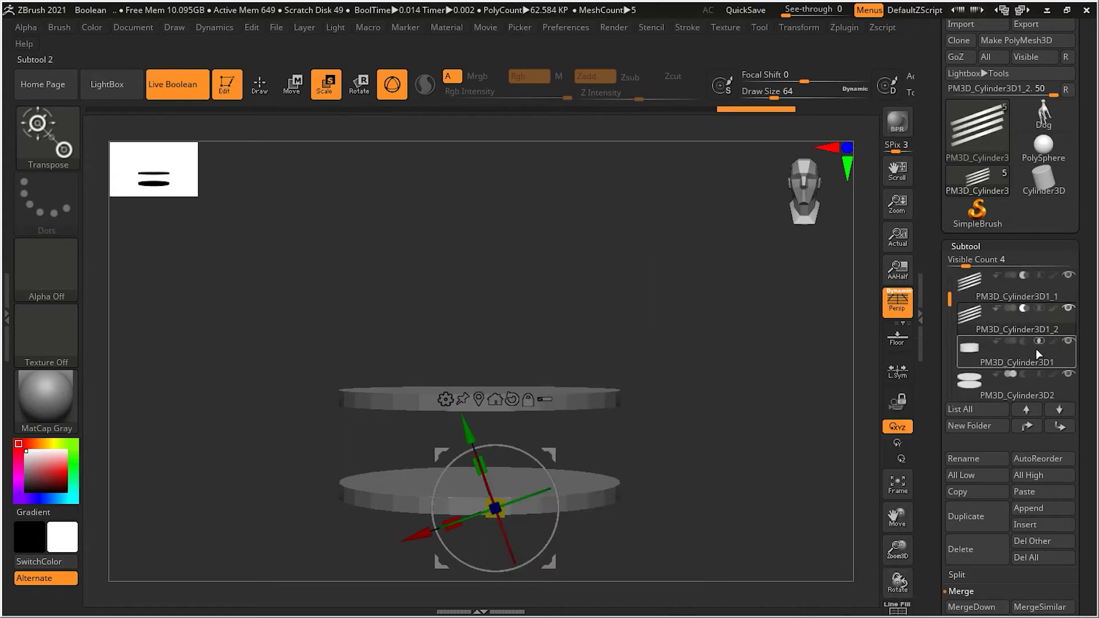
click(1026, 341)
click(1035, 342)
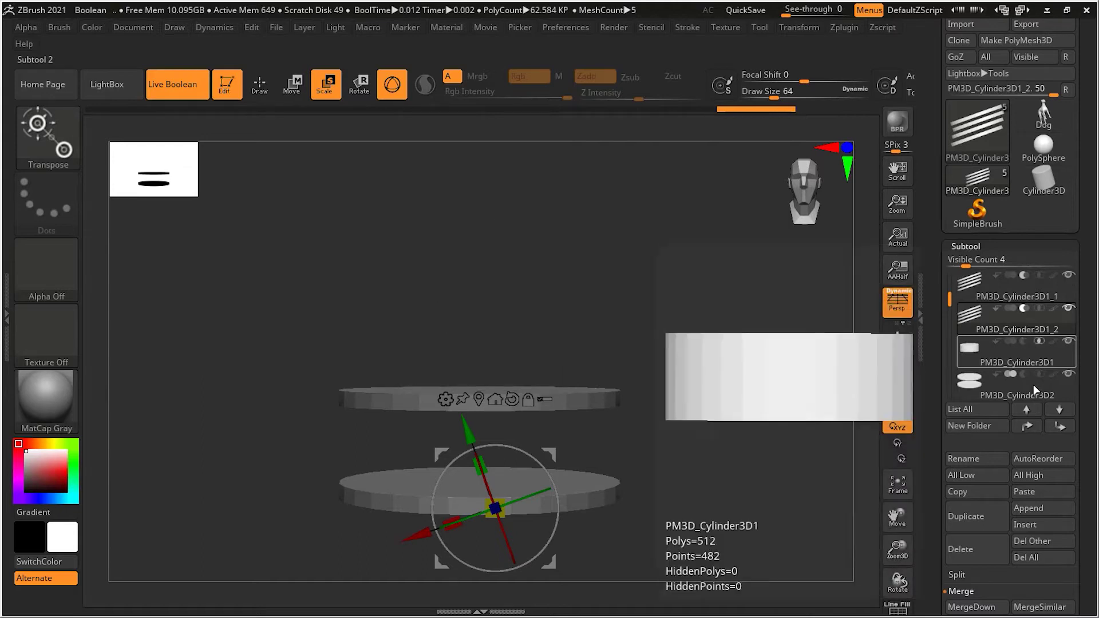
Step: Cycle the PM3D_Cylinder3D2 discs' boolean mode and restore them in the viewport
click(1033, 385)
click(1025, 375)
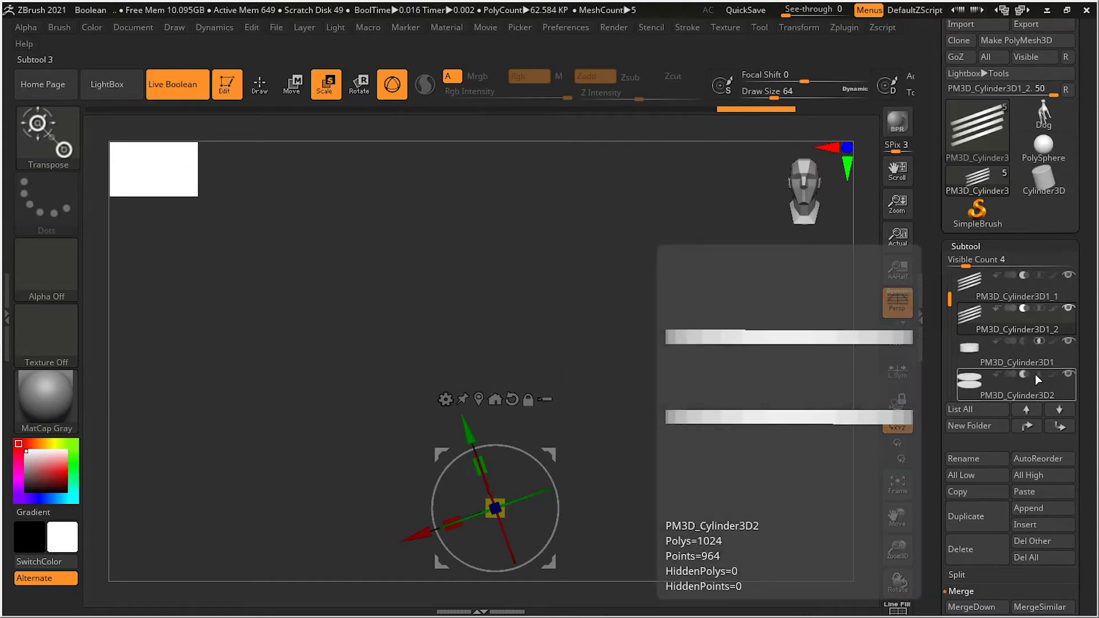
click(1035, 373)
click(1025, 373)
click(1039, 373)
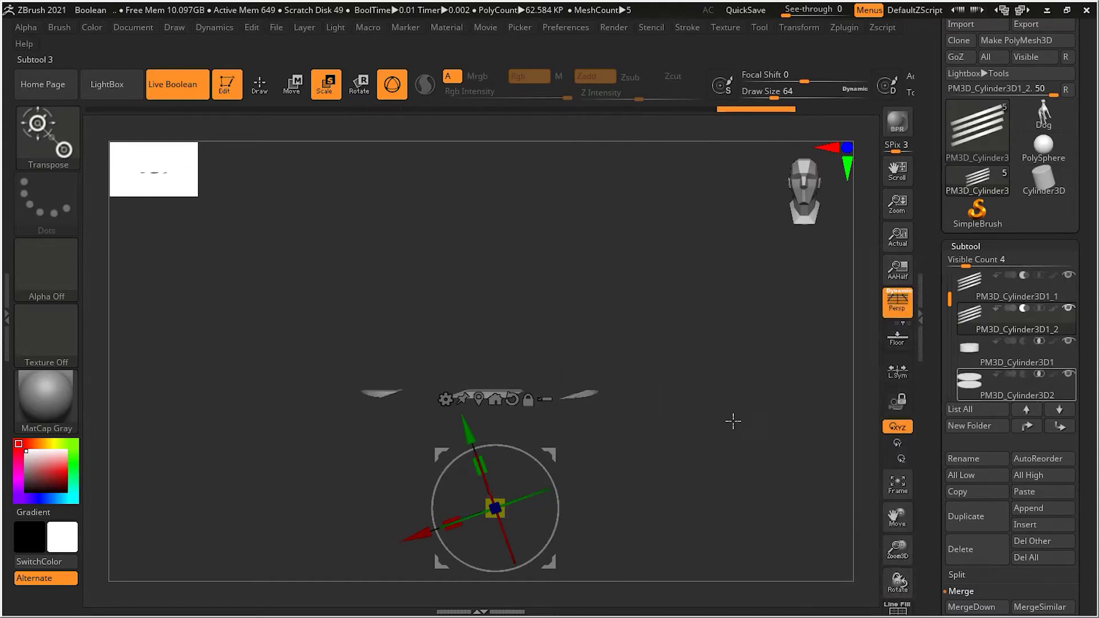
drag(733, 421, 673, 435)
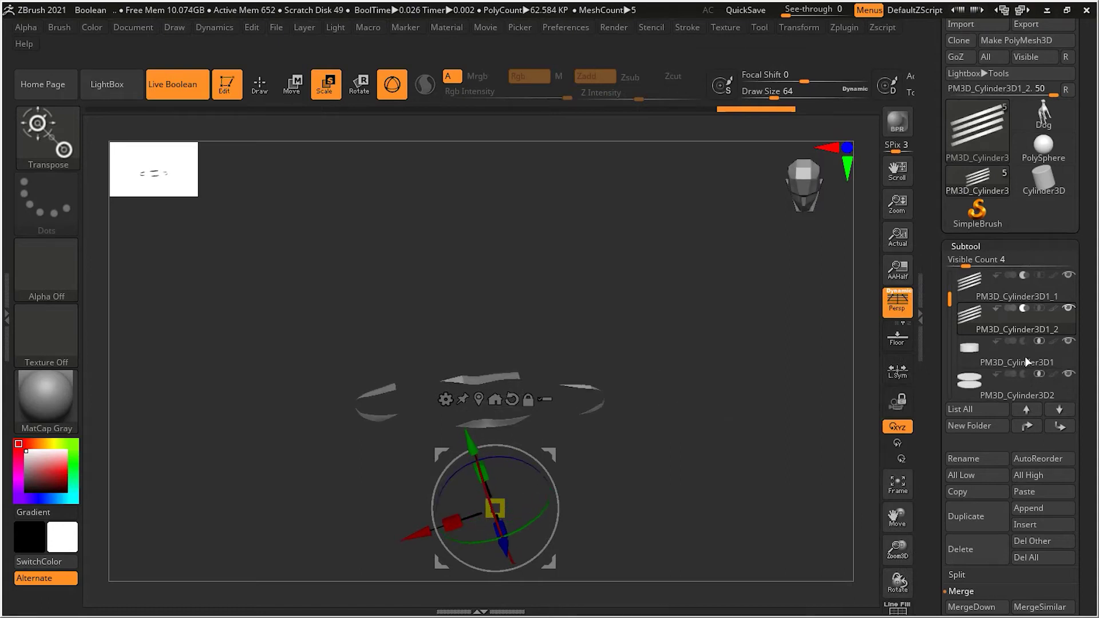
Step: Browse the subtool list, checking DemoHead, and select the PM3D_Cylinder3D1_2 ring subtool
click(1005, 318)
drag(950, 299, 949, 280)
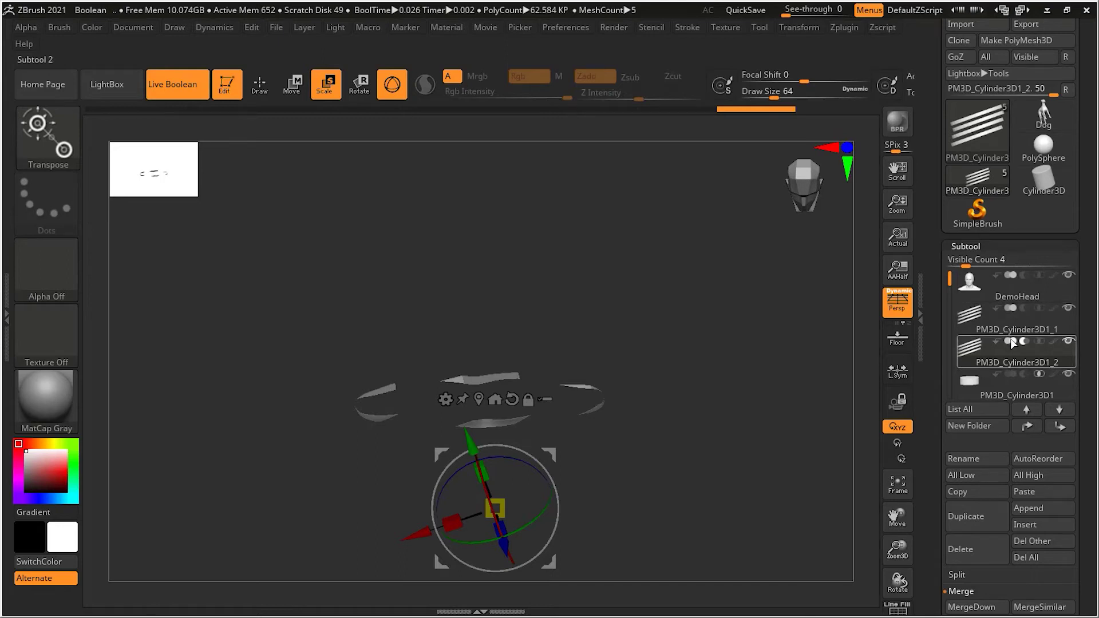
drag(950, 282, 952, 311)
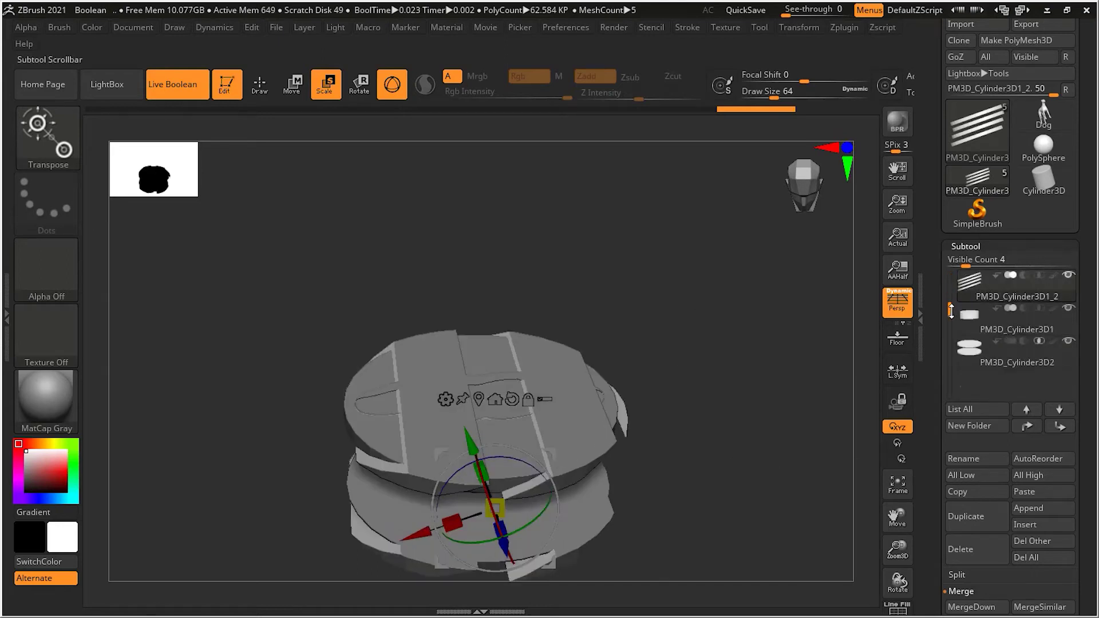
mouse_move(956, 316)
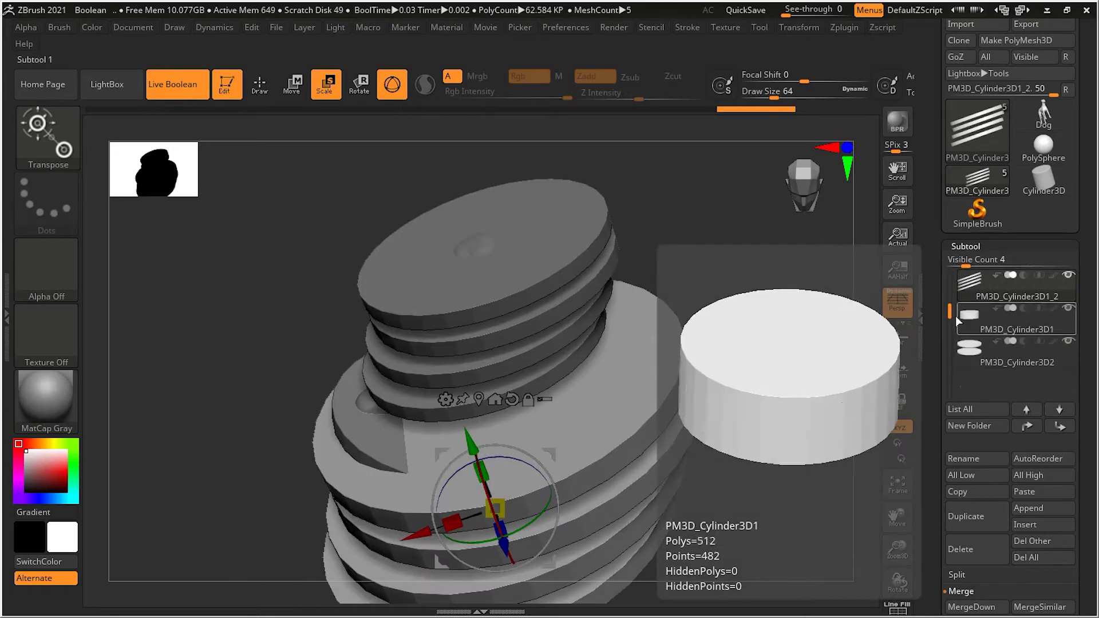
drag(950, 313, 951, 279)
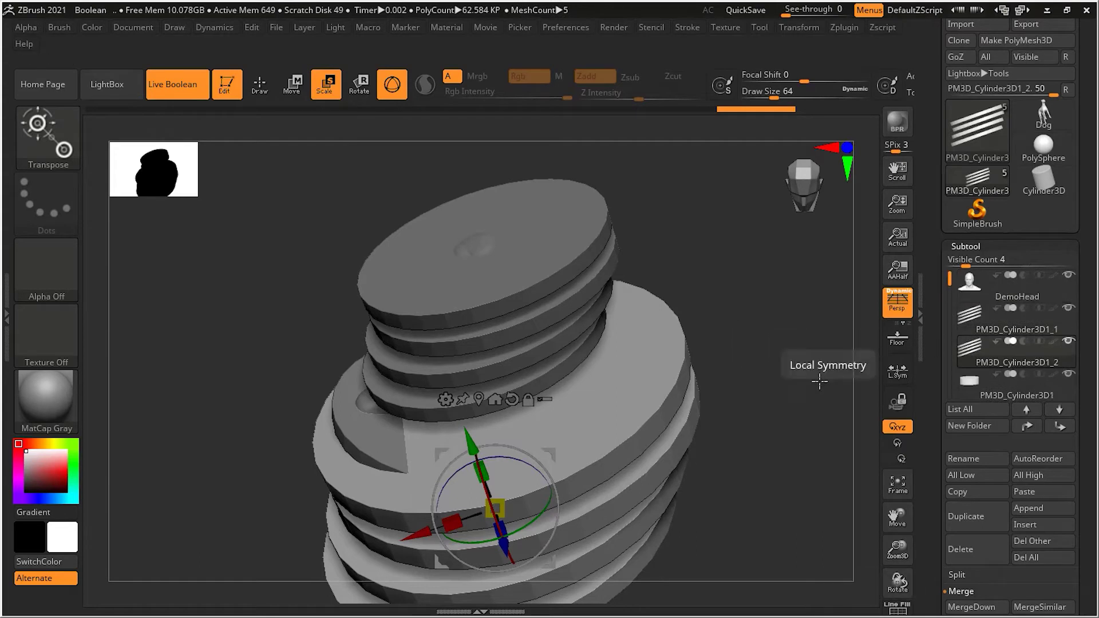
click(1007, 295)
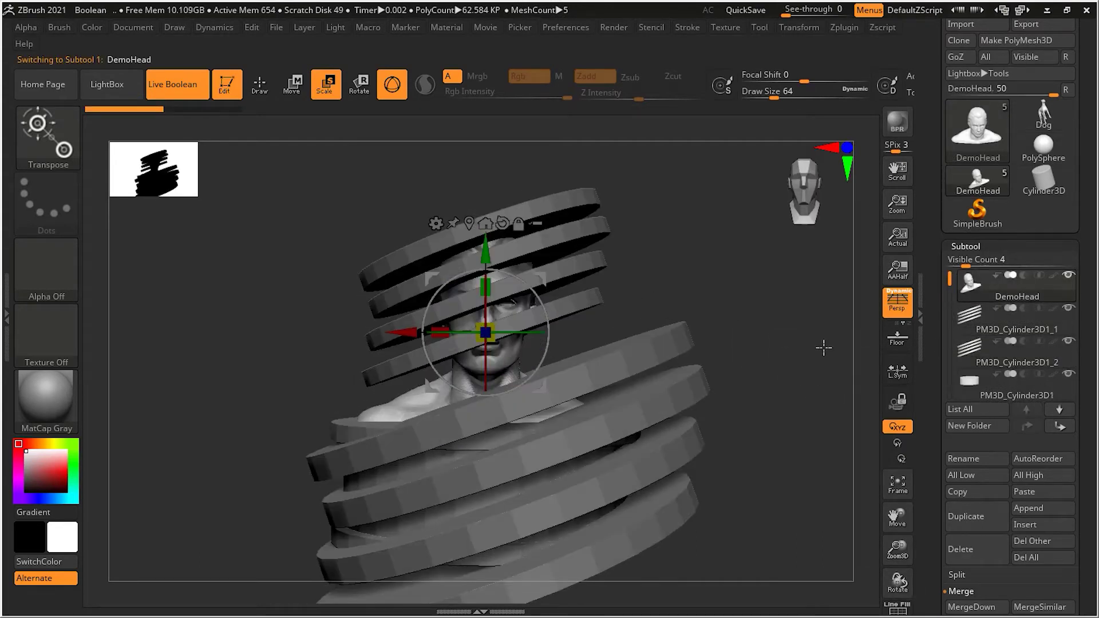
mouse_move(1020, 356)
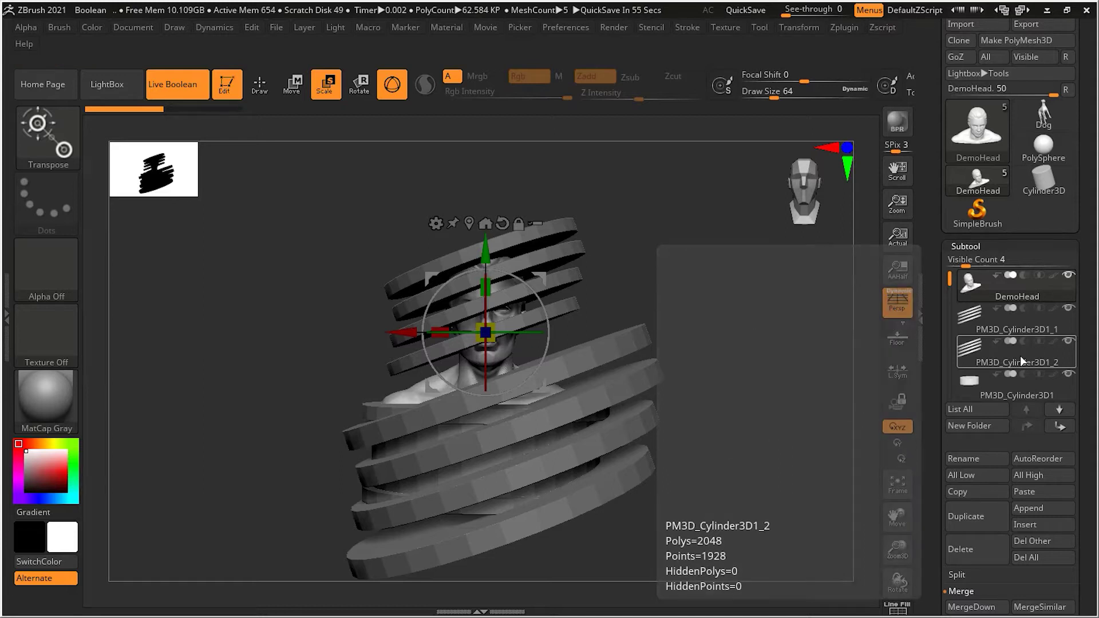
click(1021, 356)
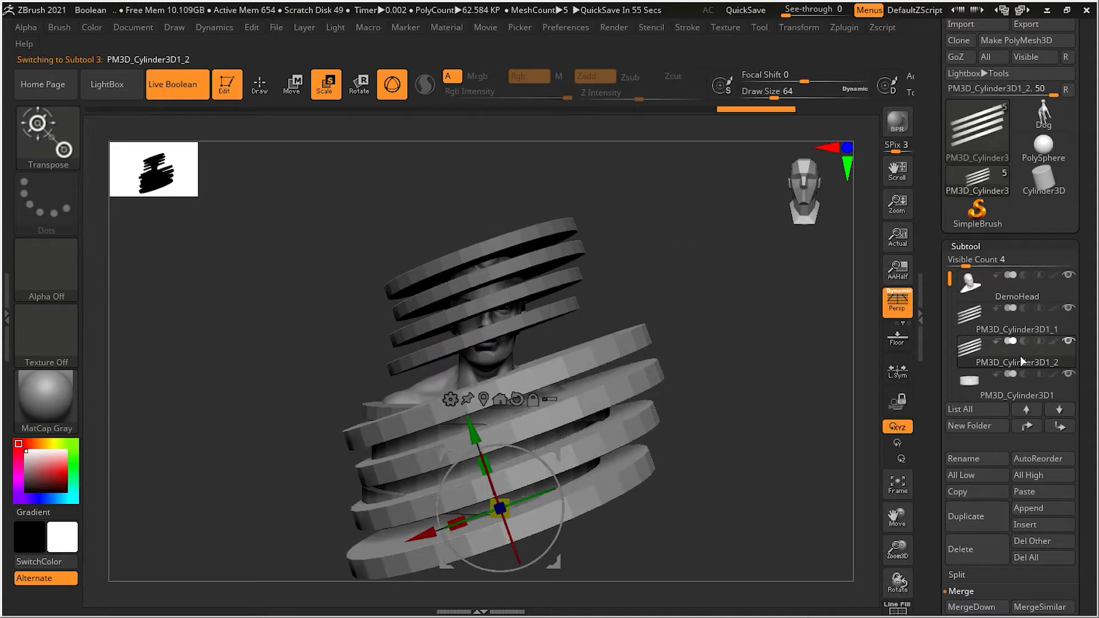
Step: Delete the PM3D_Cylinder3D1_2 ring subtool and confirm with OK
click(973, 549)
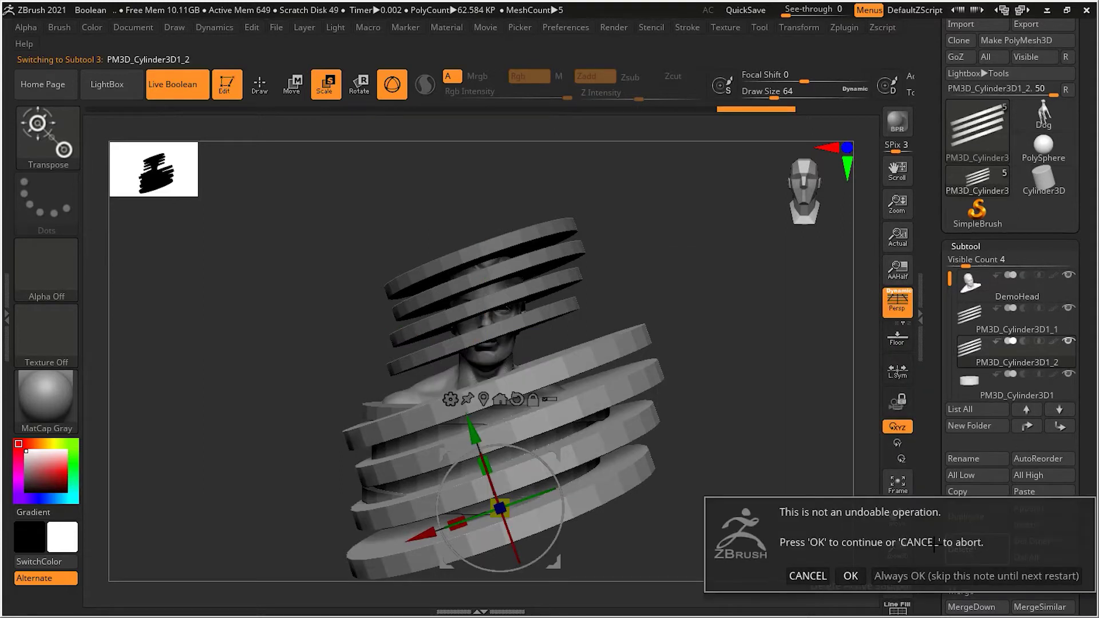
click(851, 576)
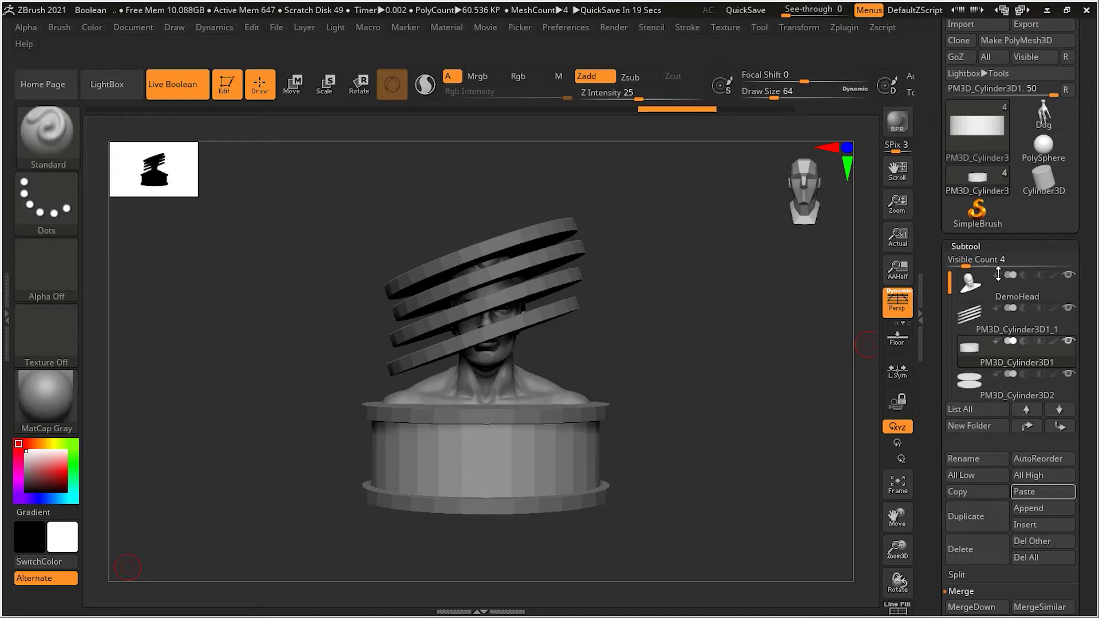
mouse_move(998, 275)
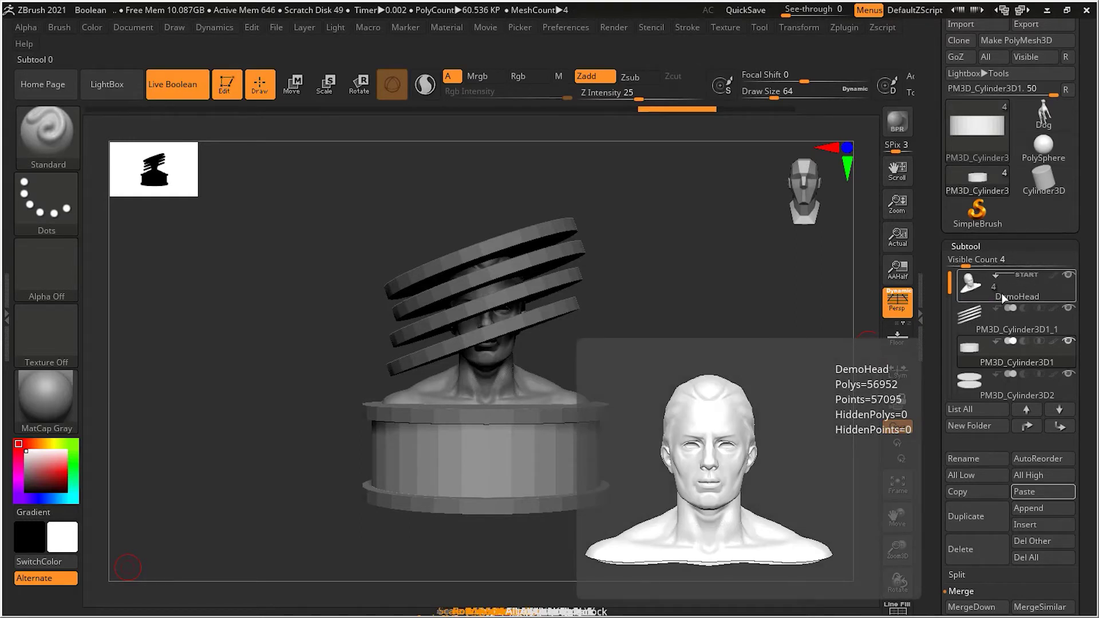
Step: Mark PM3D_Cylinder3D1 as a boolean group start, then review DemoHead, PM3D_Cylinder3D1_1 and PM3D_Cylinder3D2
mouse_move(984, 352)
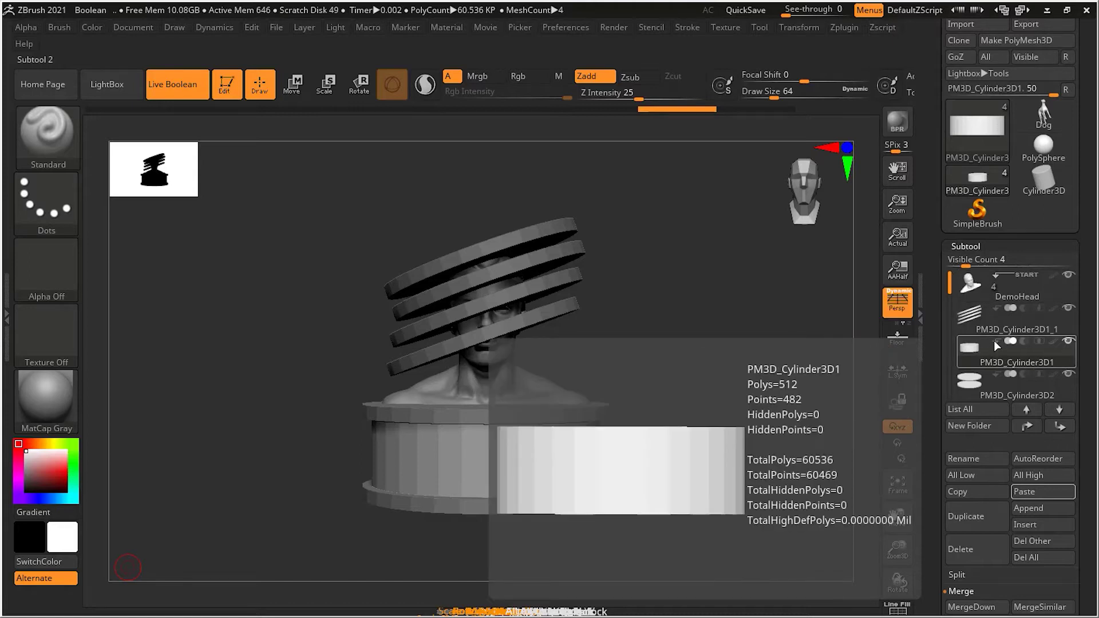
click(995, 341)
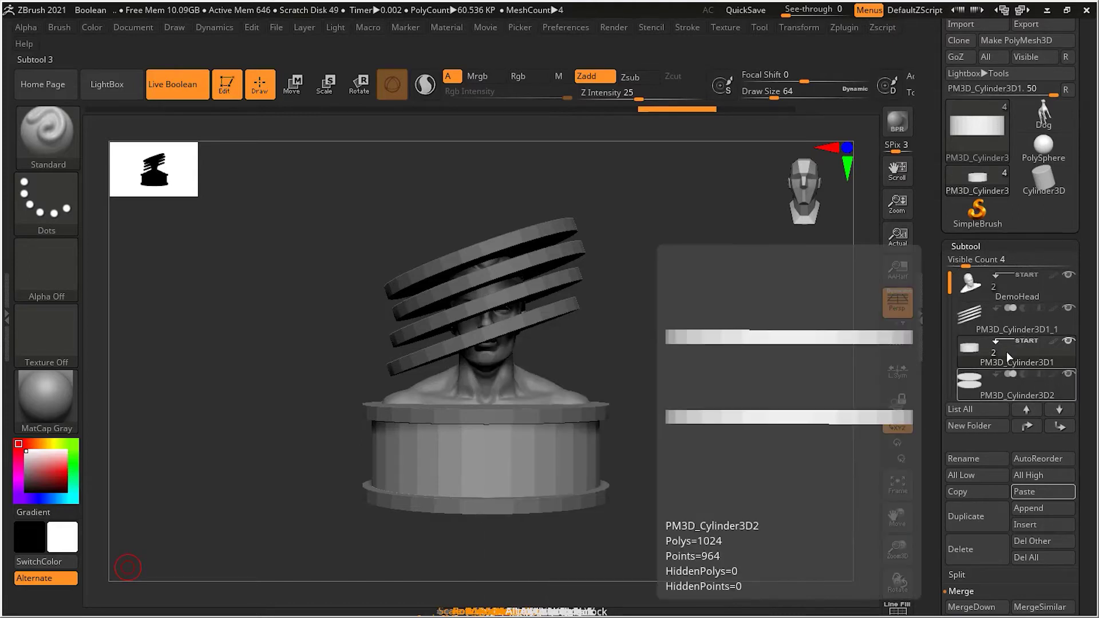
click(1011, 291)
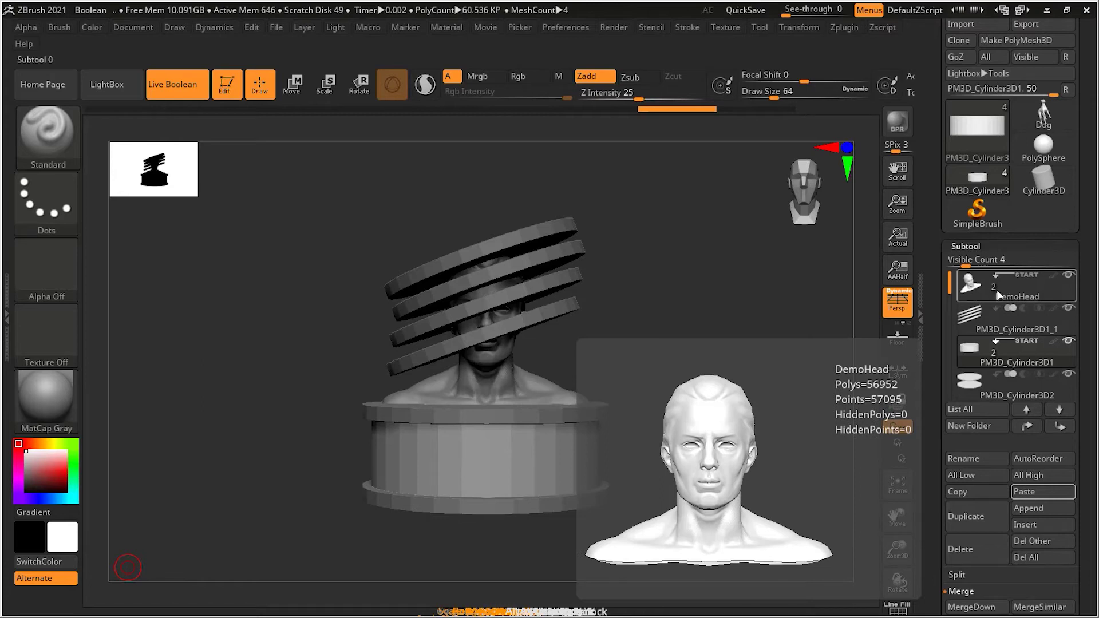
click(983, 322)
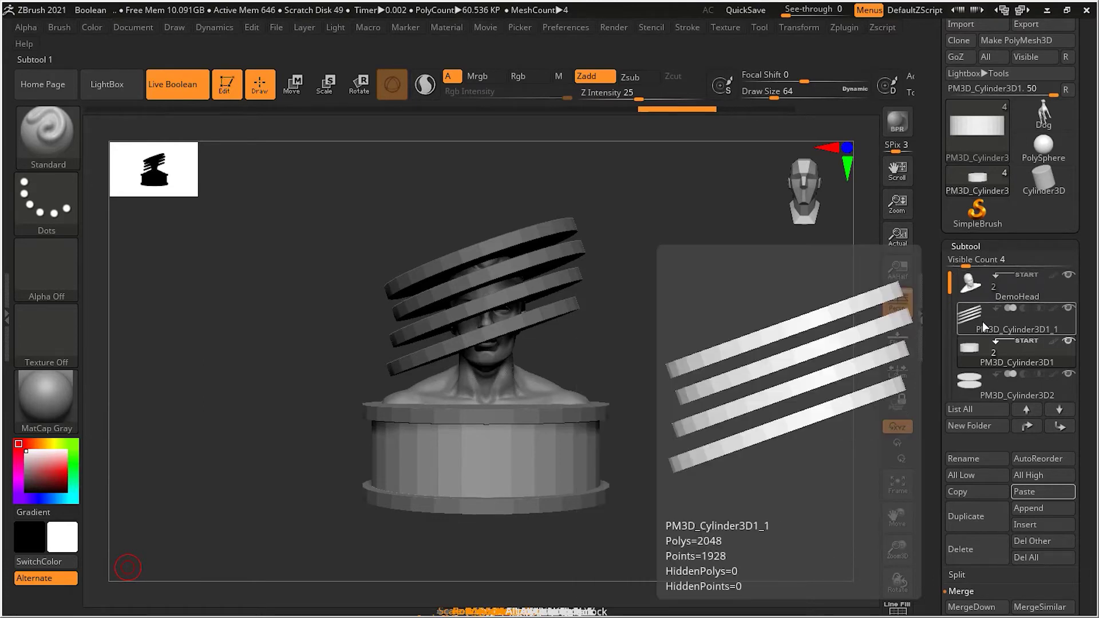
click(993, 383)
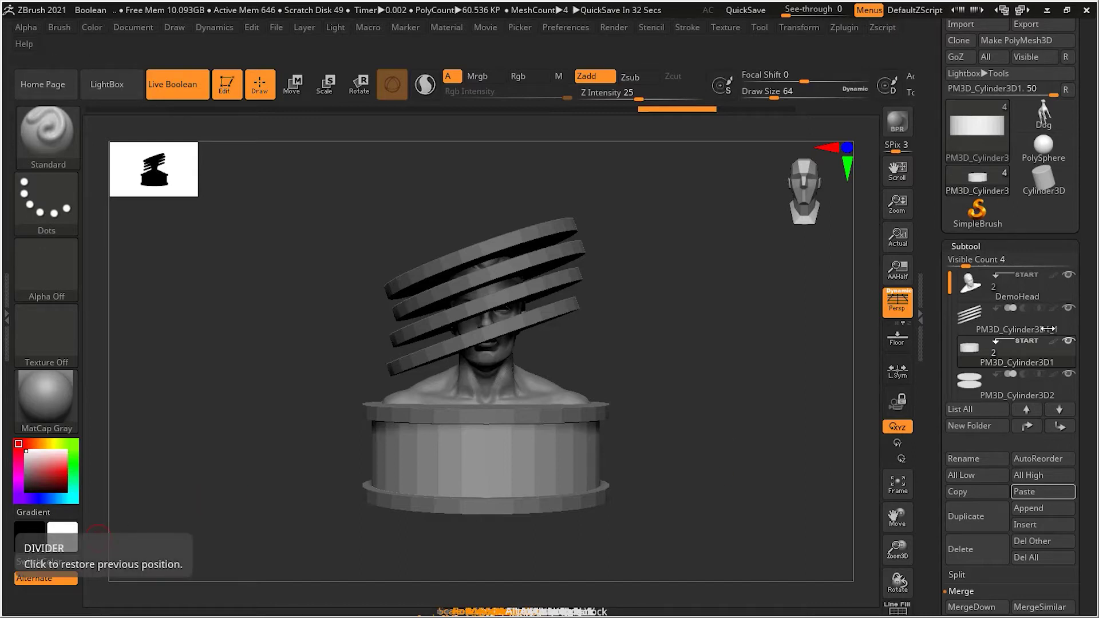
click(1040, 309)
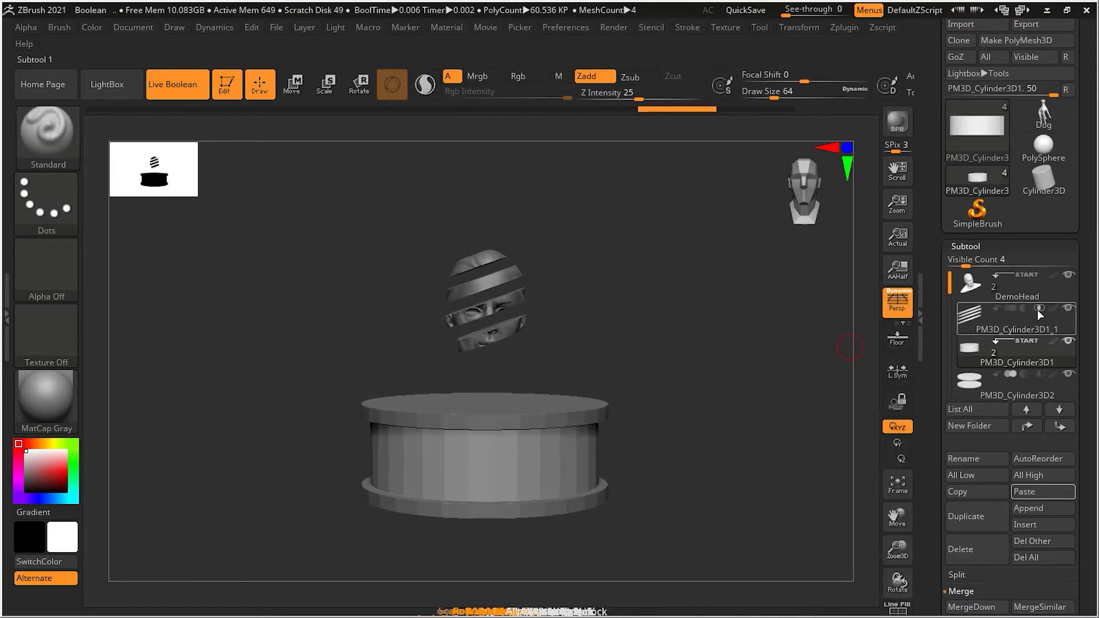
click(1003, 330)
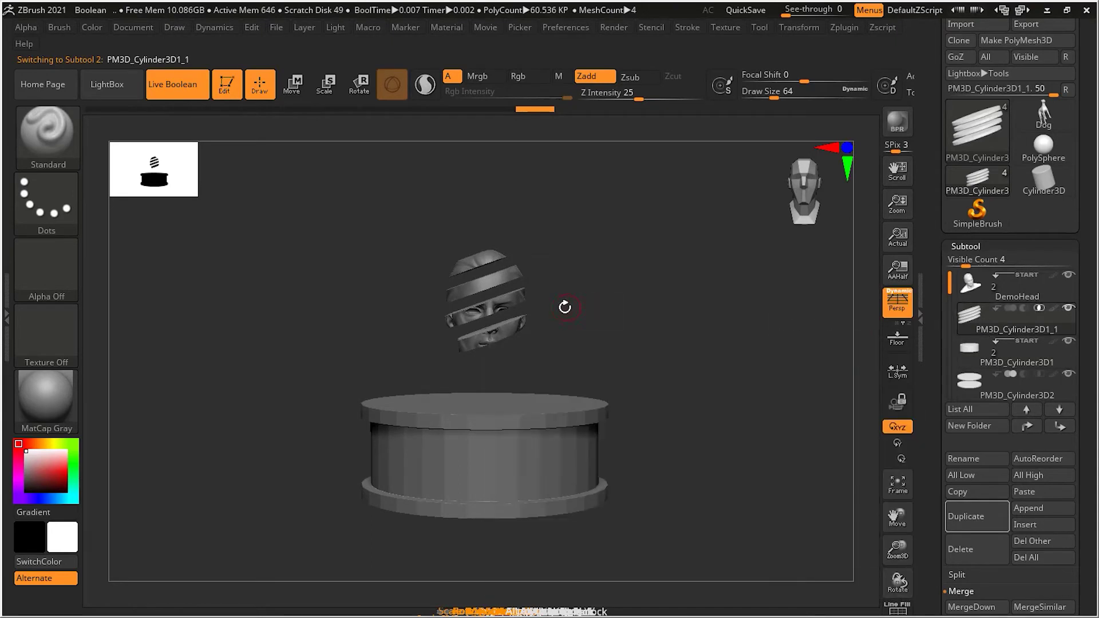
mouse_move(1026, 311)
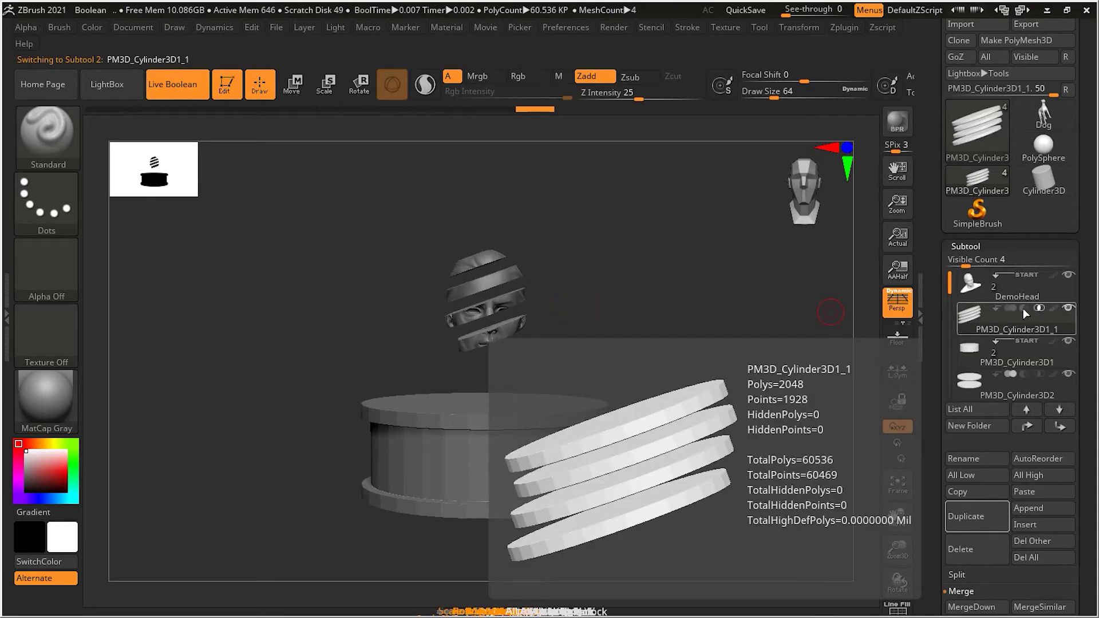
click(1024, 310)
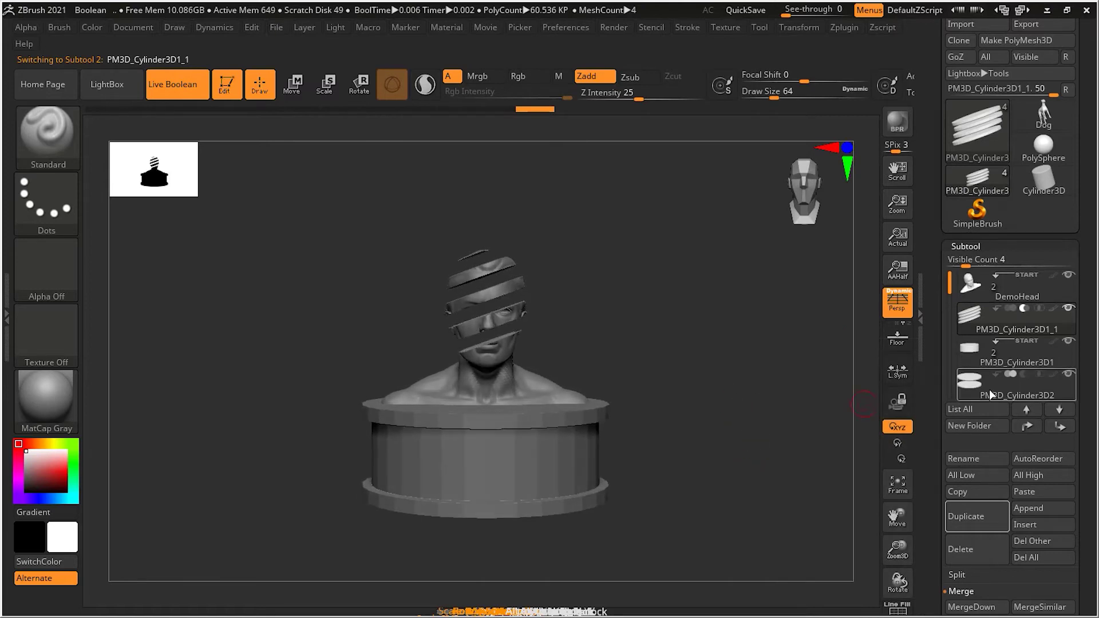
drag(951, 284, 951, 296)
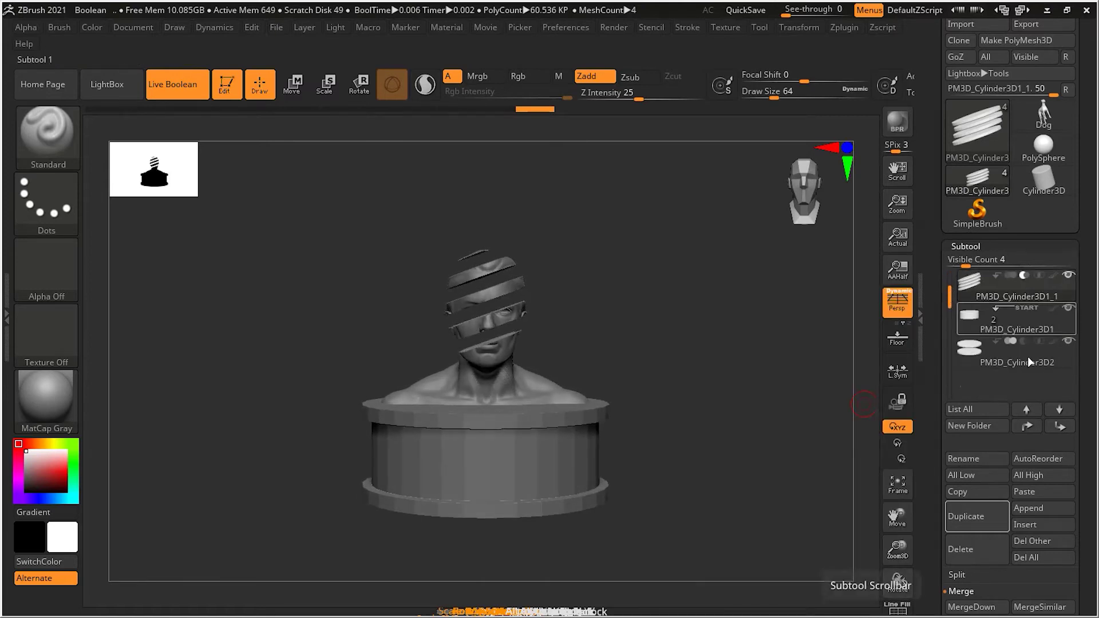
mouse_move(1011, 345)
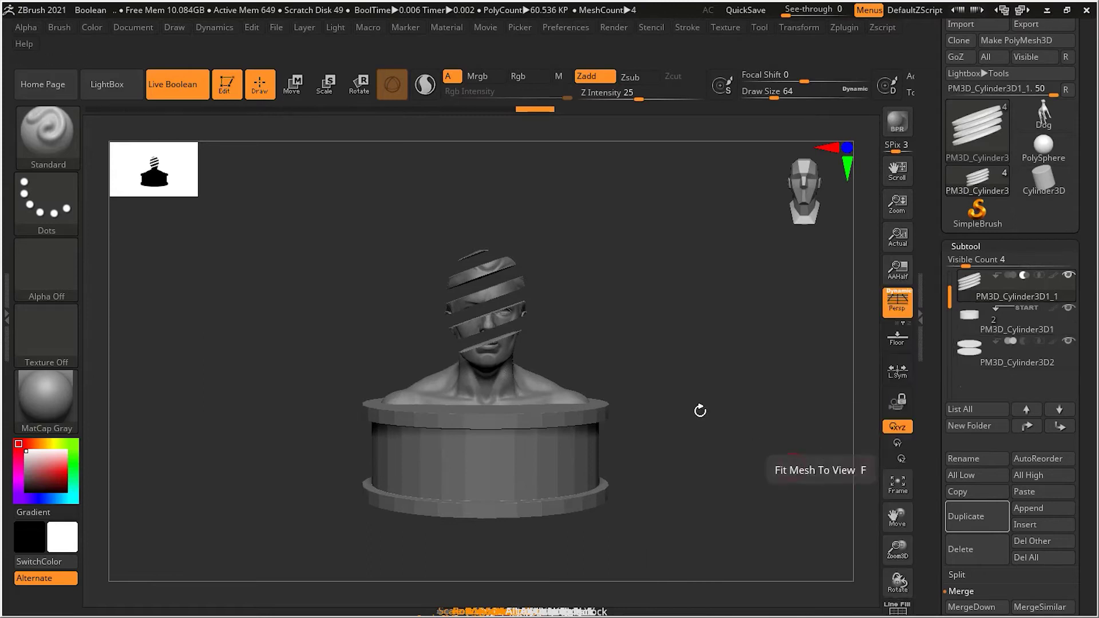
scroll(709, 350, up, 5)
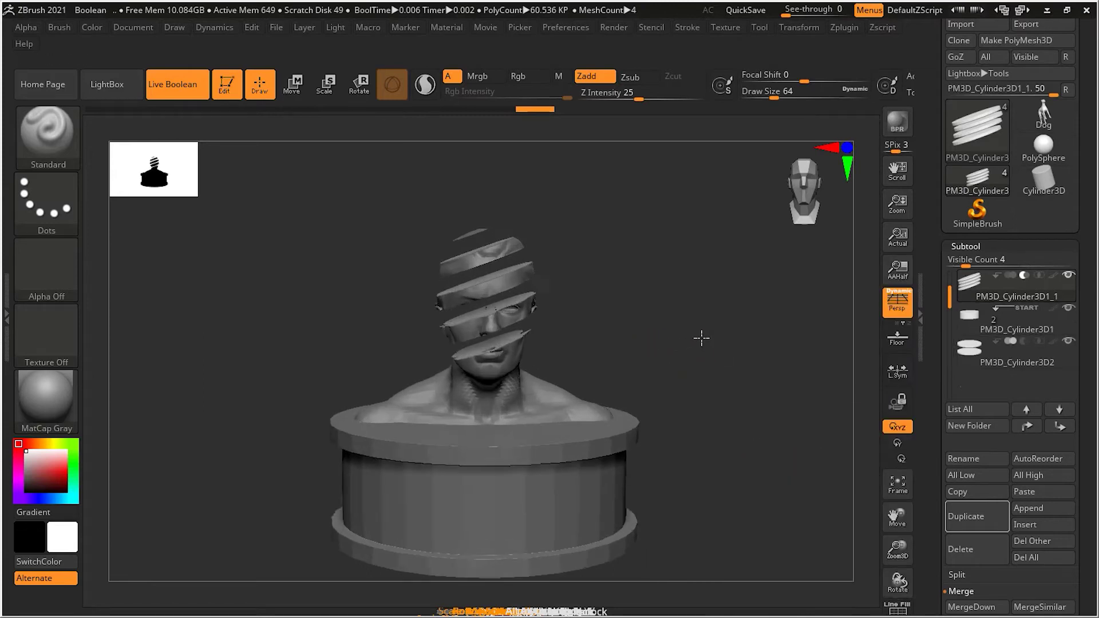
mouse_move(719, 355)
mouse_down()
mouse_move(699, 363)
mouse_move(713, 343)
mouse_move(746, 338)
mouse_move(672, 331)
mouse_move(731, 329)
mouse_move(679, 351)
mouse_move(697, 369)
mouse_move(729, 358)
mouse_up()
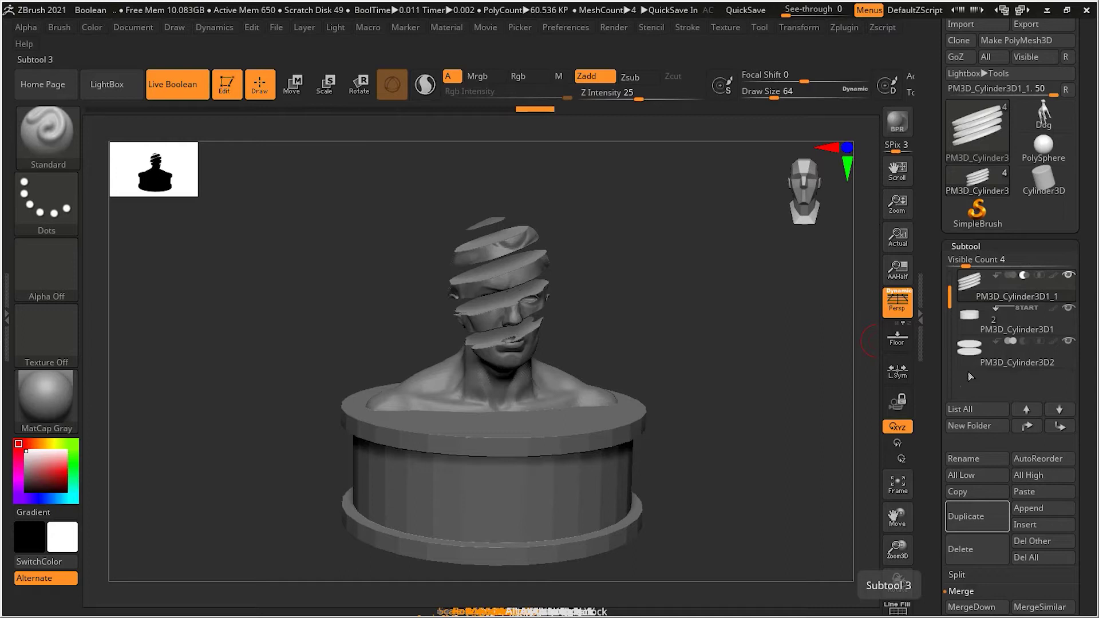
drag(1075, 397, 1081, 227)
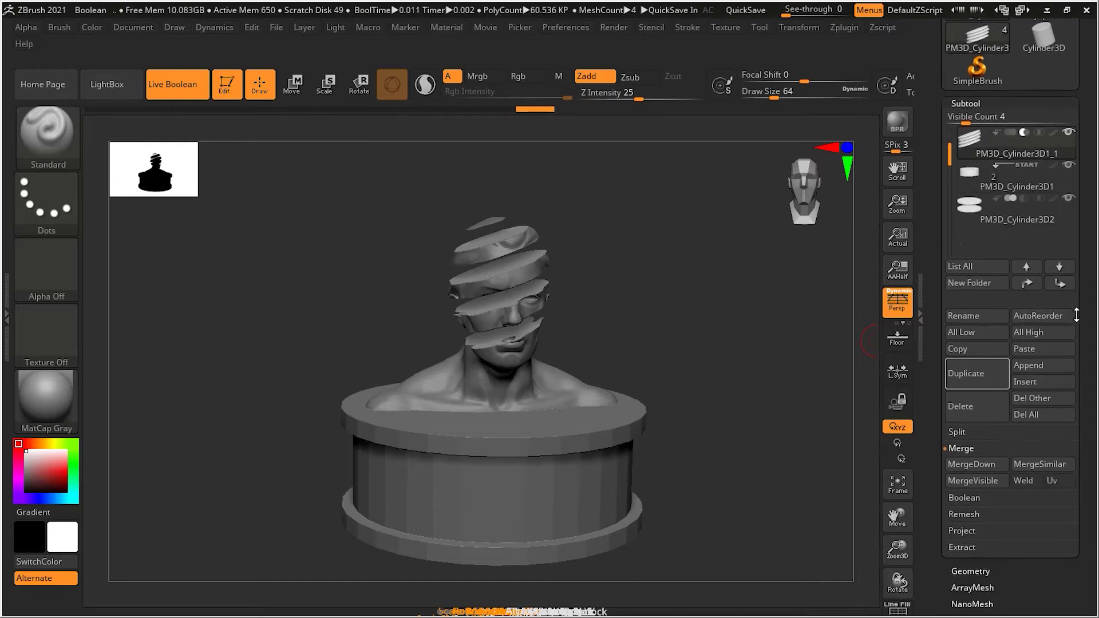
Step: Expand Subtool > Boolean and enable dynamic subdivision for Make Boolean Mesh
click(971, 484)
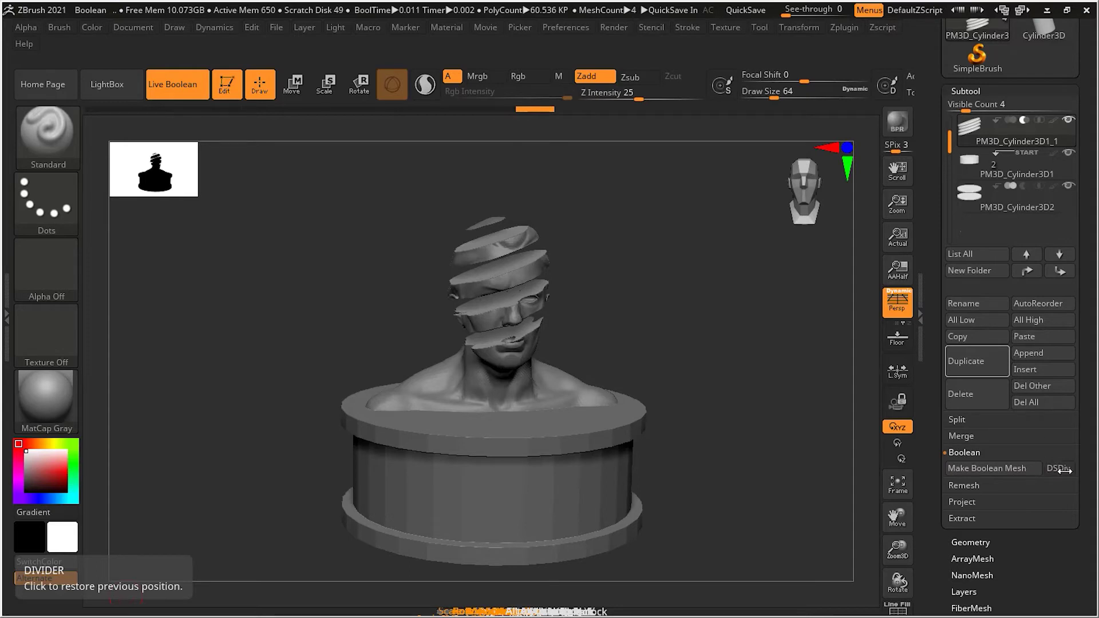
click(1061, 469)
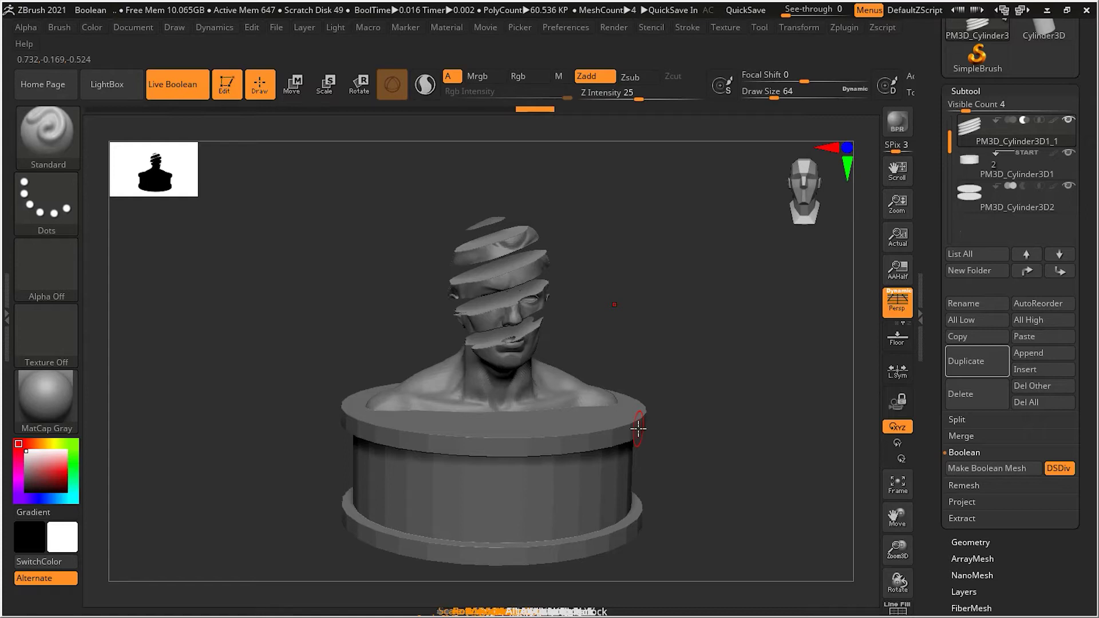
Step: Select the PM3D_Cylinder3D1 base and press D to subdivide it
mouse_move(1053, 173)
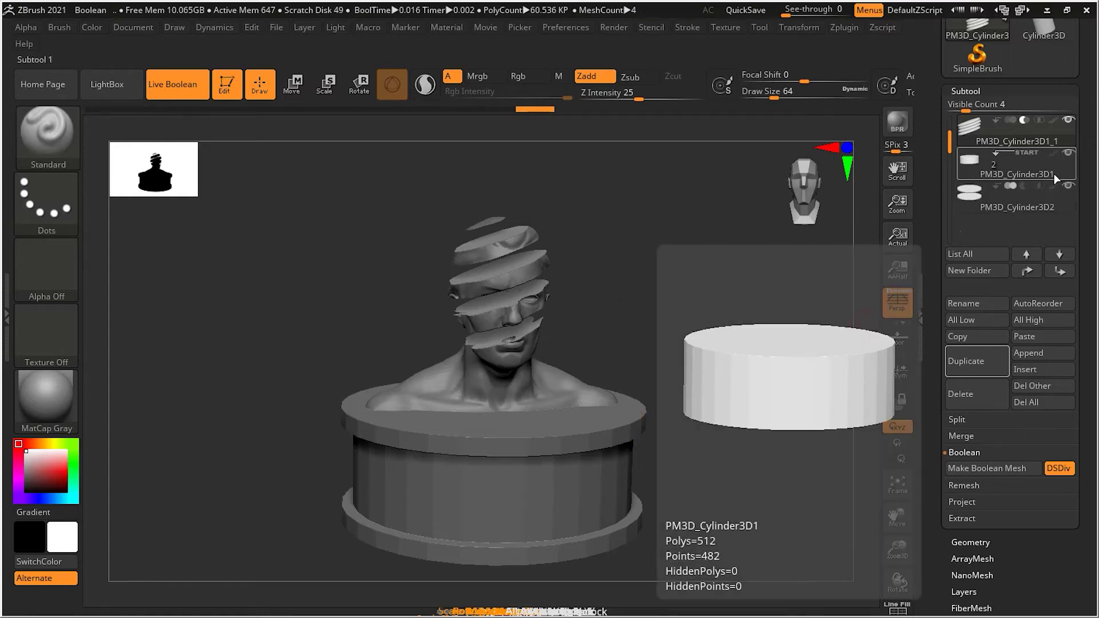
click(1035, 172)
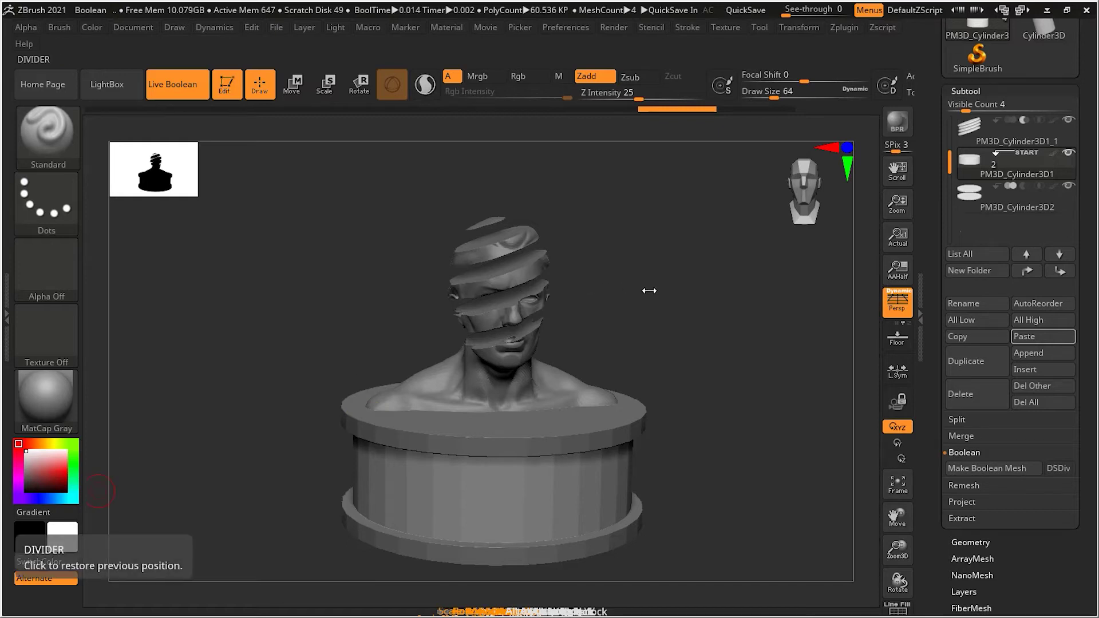
key(d)
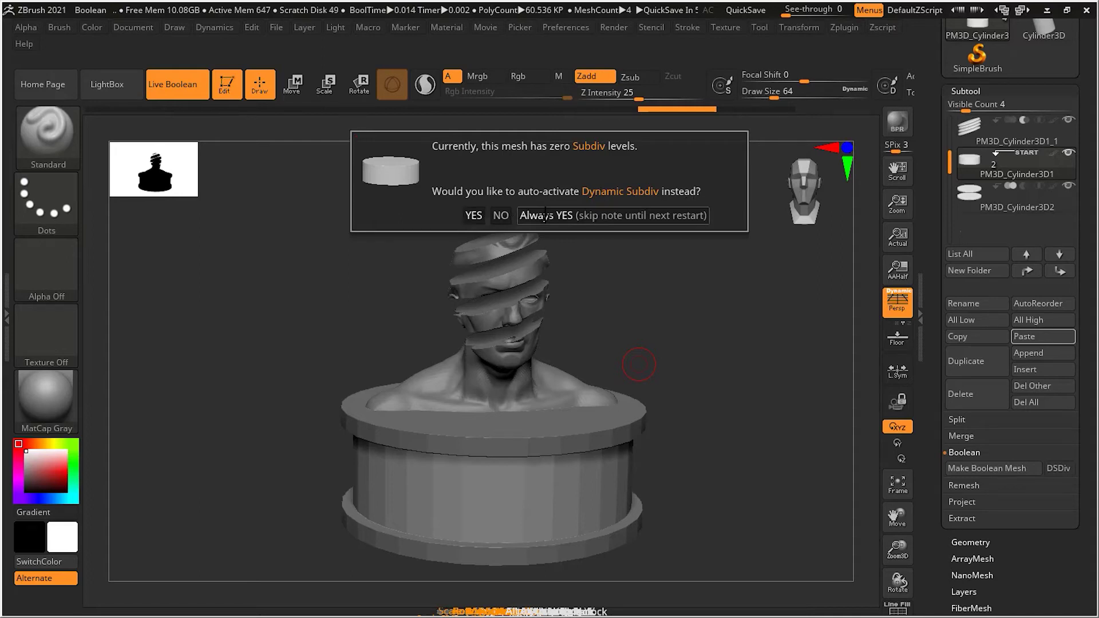
Step: Accept Dynamic Subdiv for the base, check its Geometry settings, and return to the Subtool list
click(474, 217)
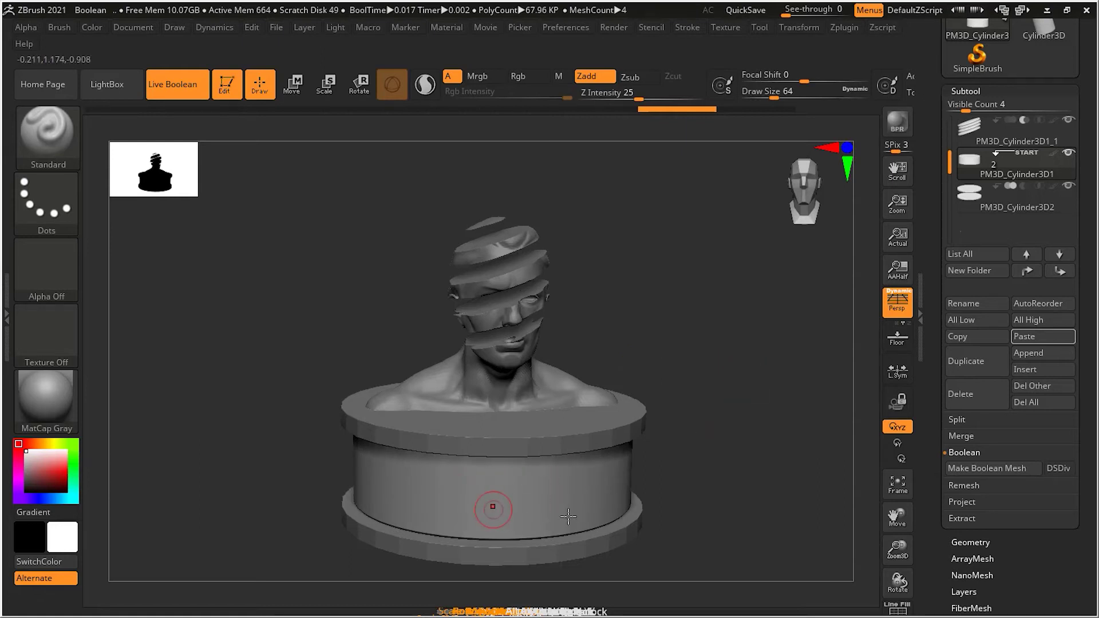
click(970, 542)
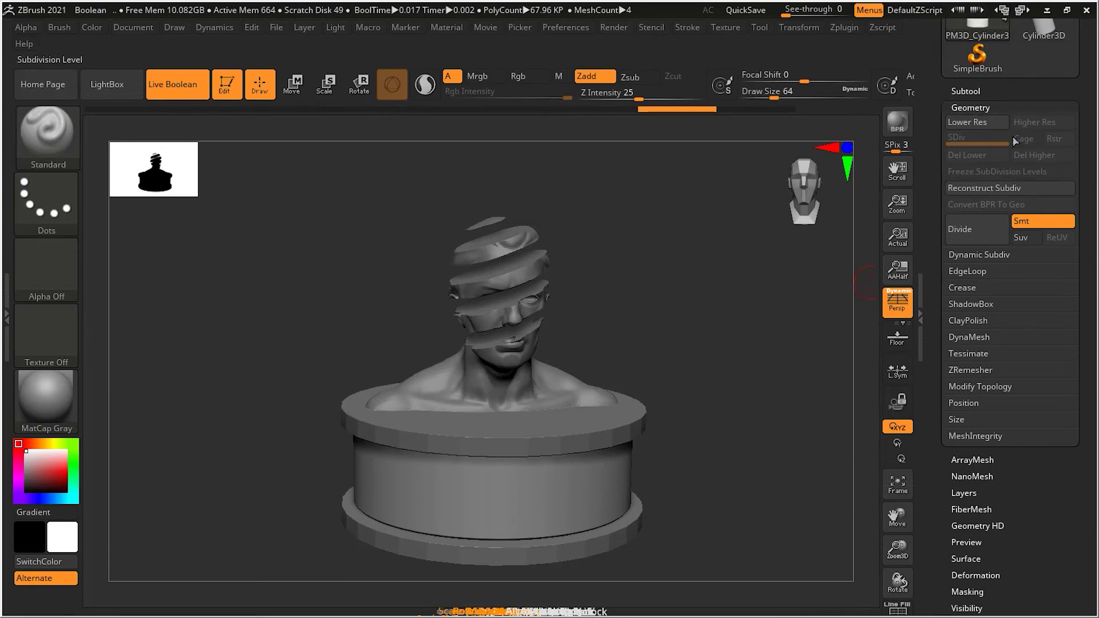
click(977, 93)
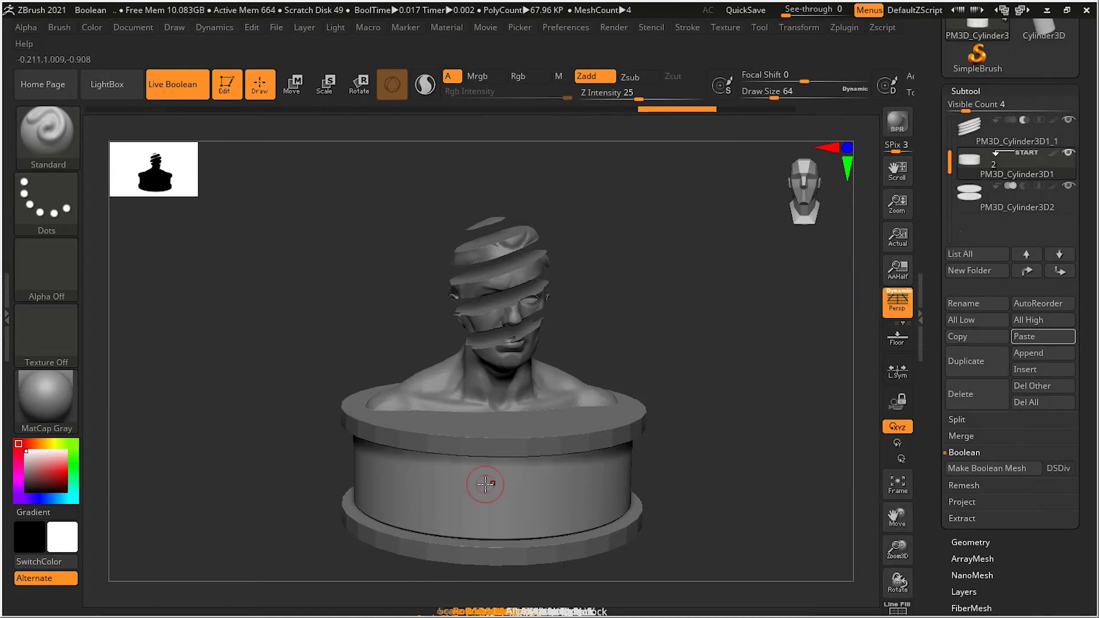
Step: Give the PM3D_Cylinder3D2 ring cylinder dynamic subdivision with D and YES
click(1027, 205)
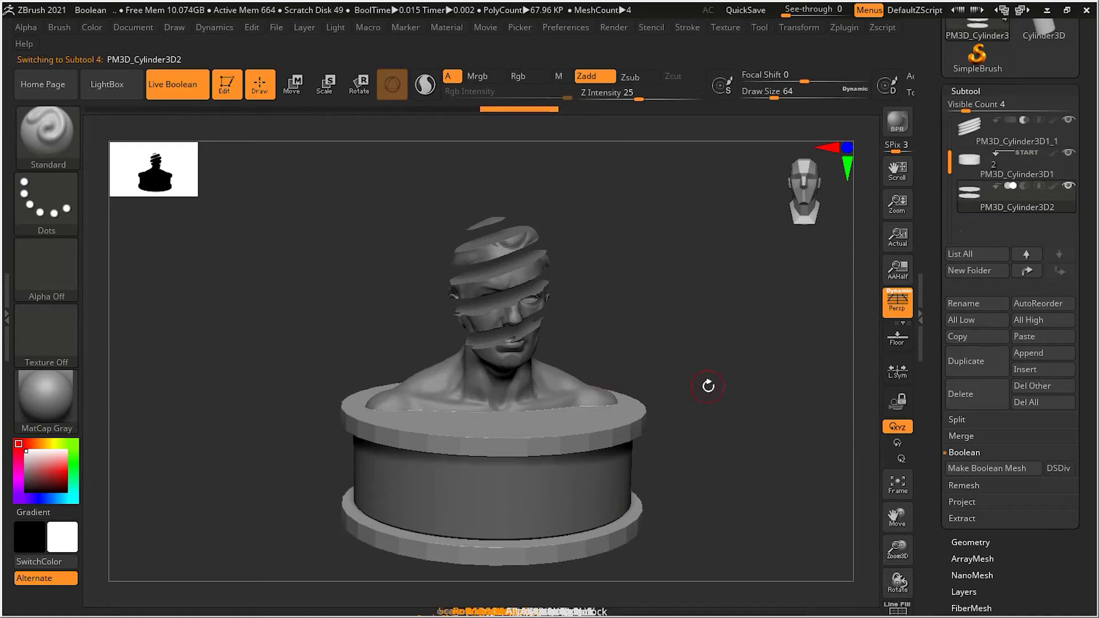
key(d)
click(474, 215)
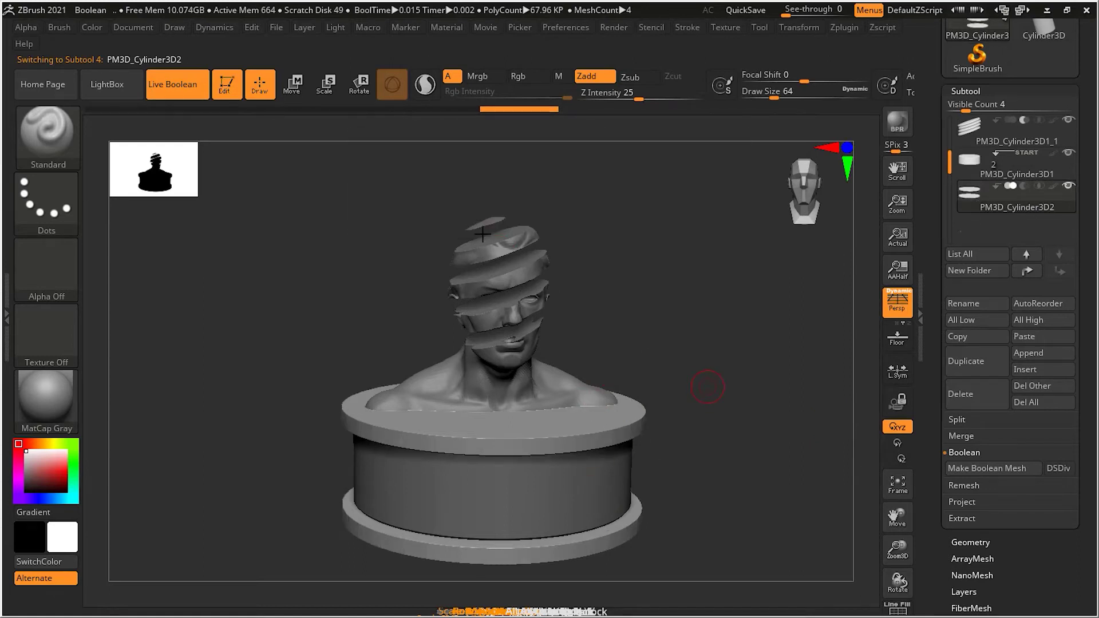
drag(731, 420, 719, 397)
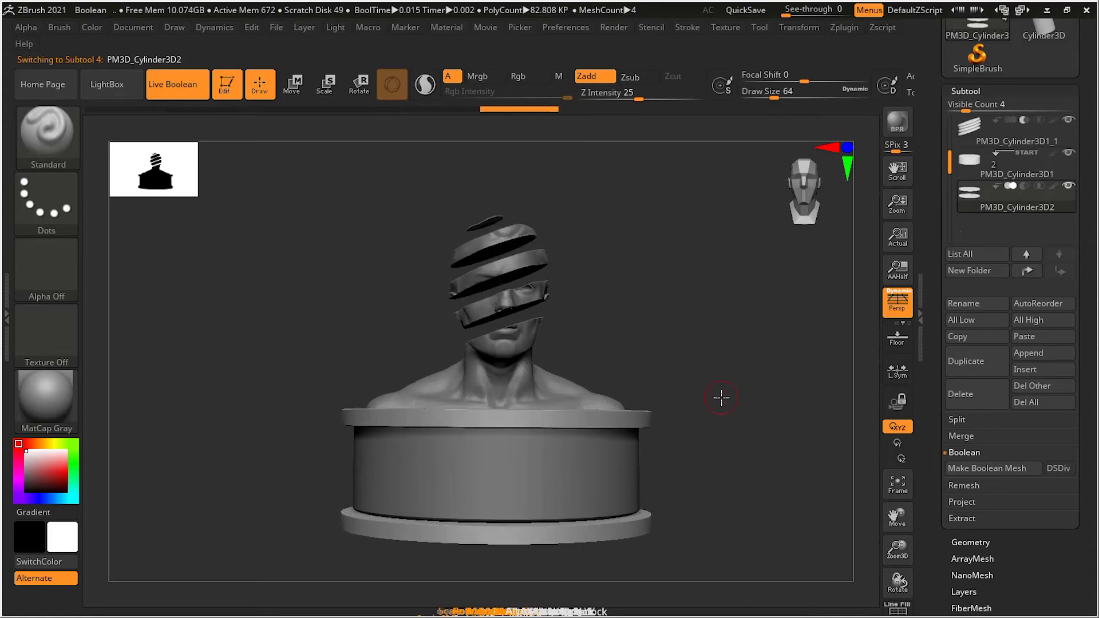
Step: Scale the PM3D_Cylinder3D1 base taller along Y to about 1.09
click(1011, 169)
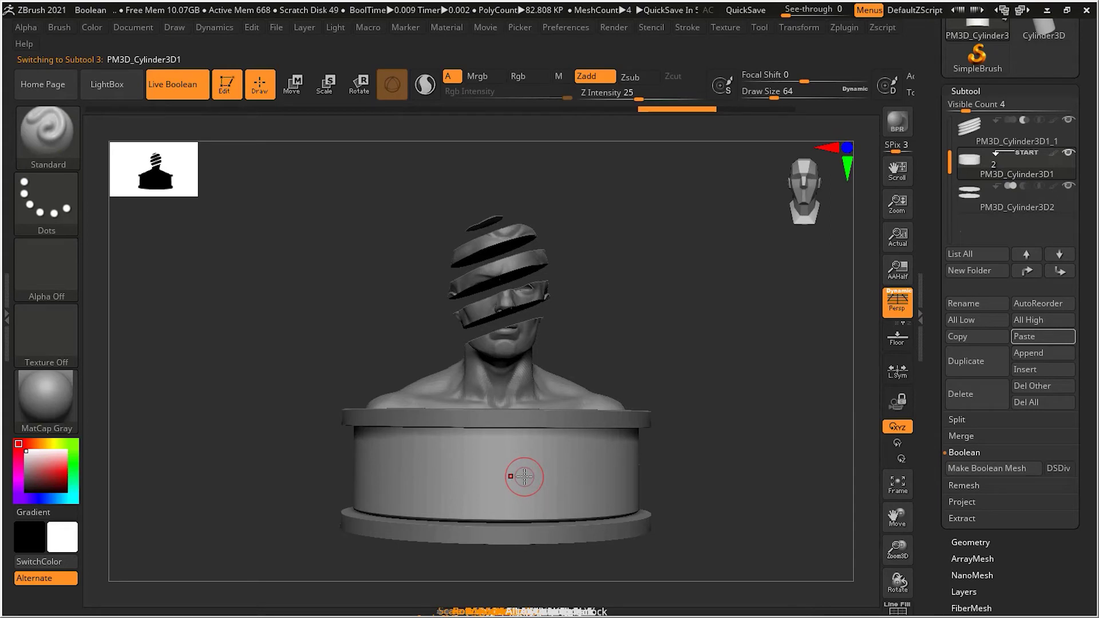
key(e)
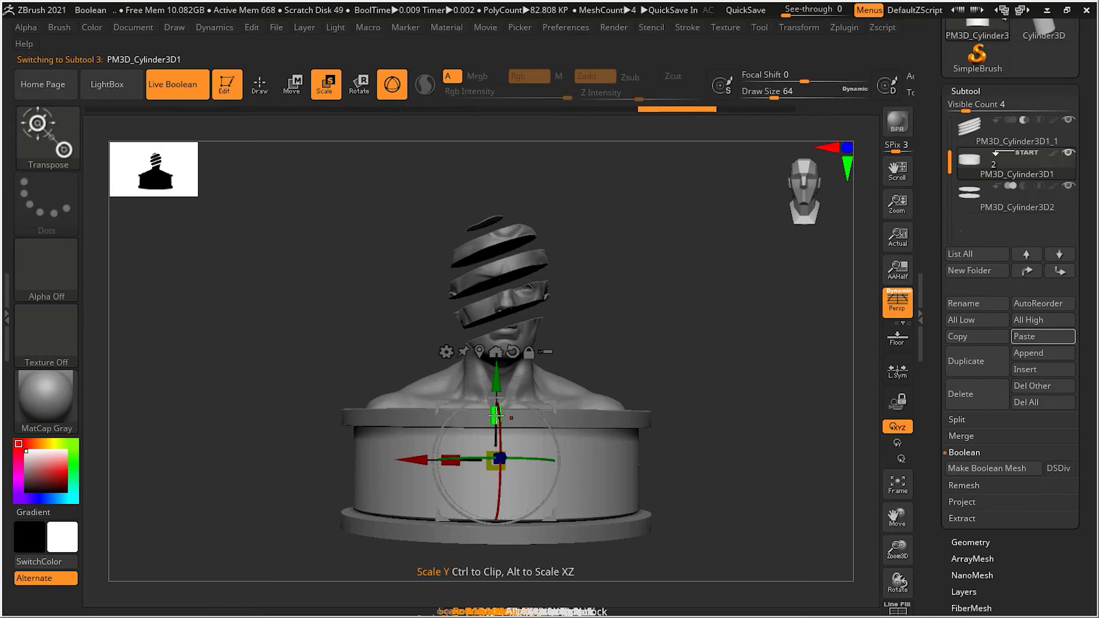
drag(496, 416, 496, 378)
click(260, 84)
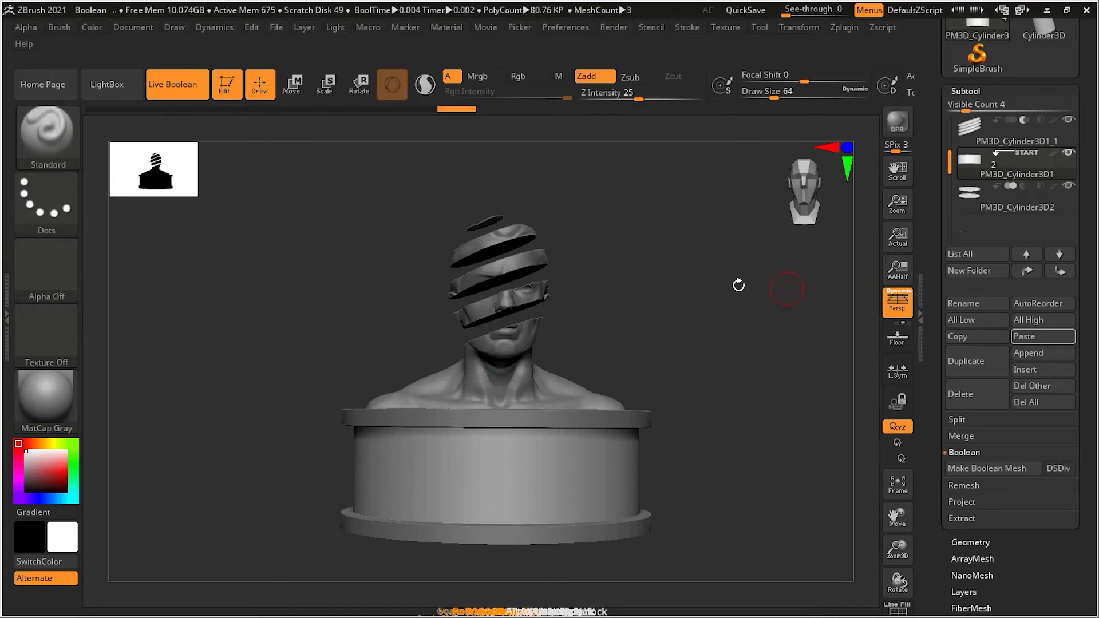
mouse_move(736, 287)
mouse_down()
mouse_move(729, 331)
mouse_move(718, 264)
mouse_move(721, 314)
mouse_up()
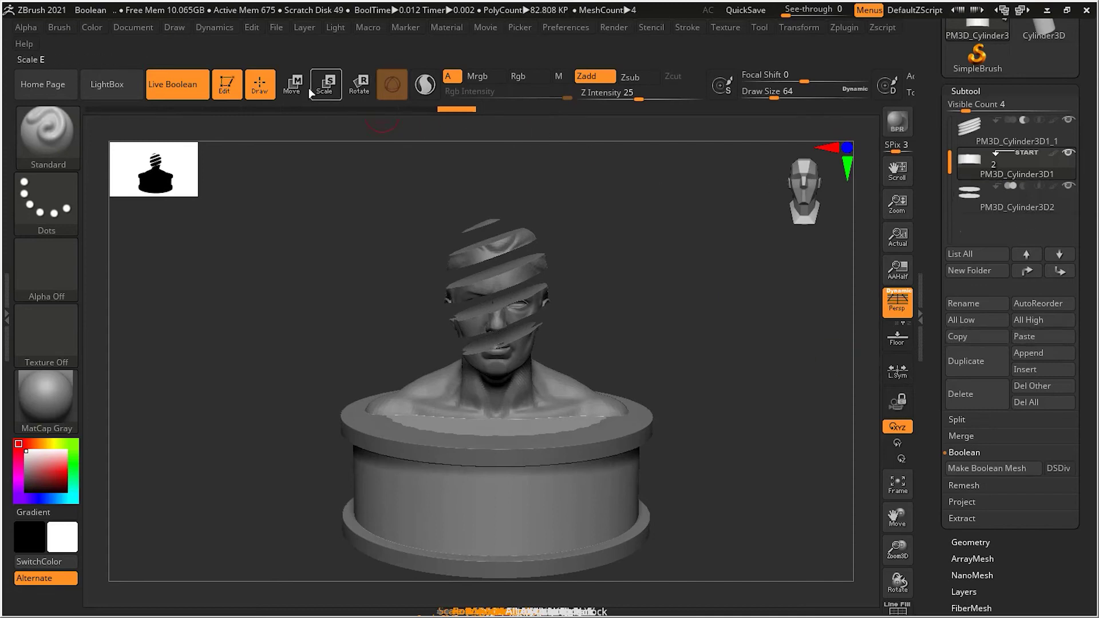
Step: Lower the base cylinder slightly and check its placement from several angles
click(291, 84)
drag(496, 379, 497, 380)
mouse_move(709, 429)
mouse_down()
mouse_move(699, 346)
mouse_move(718, 440)
mouse_up()
click(259, 84)
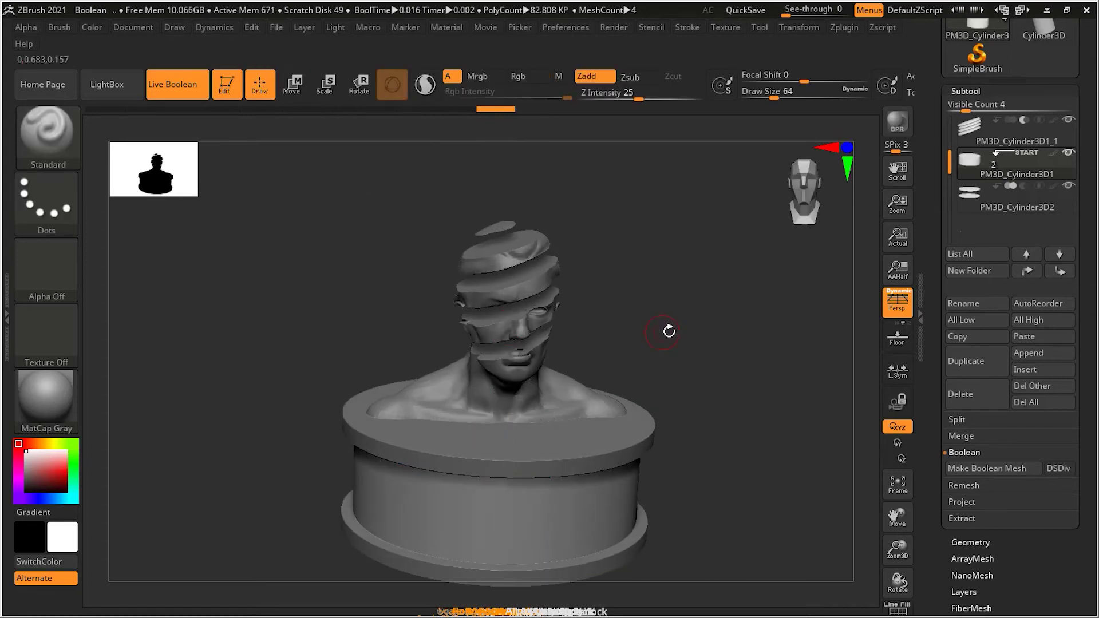
shift+drag(662, 327, 636, 327)
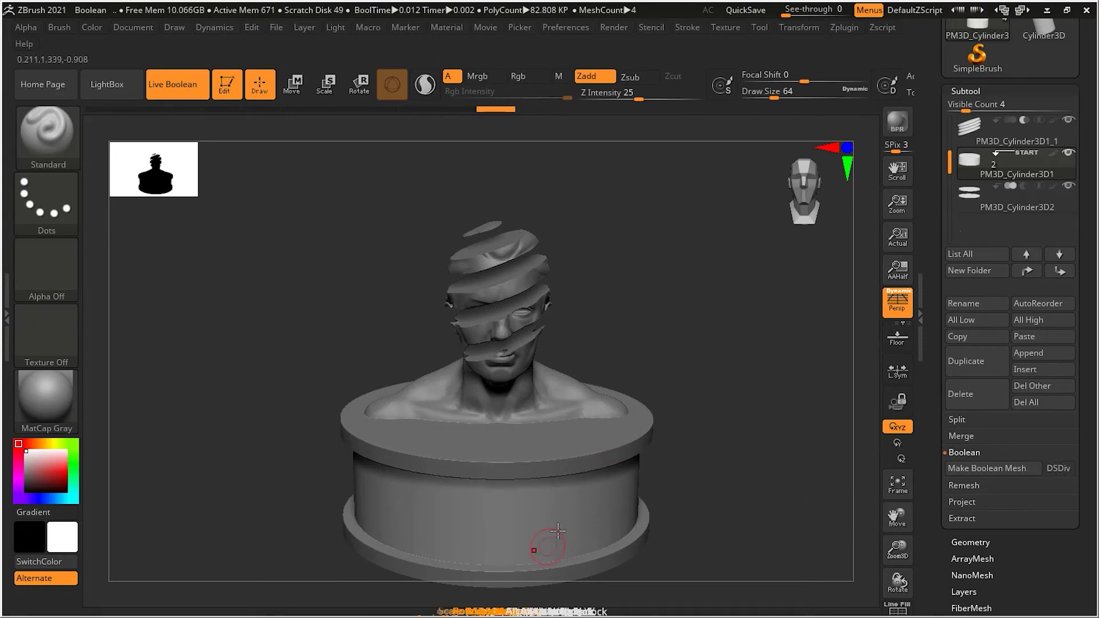
drag(751, 441, 726, 425)
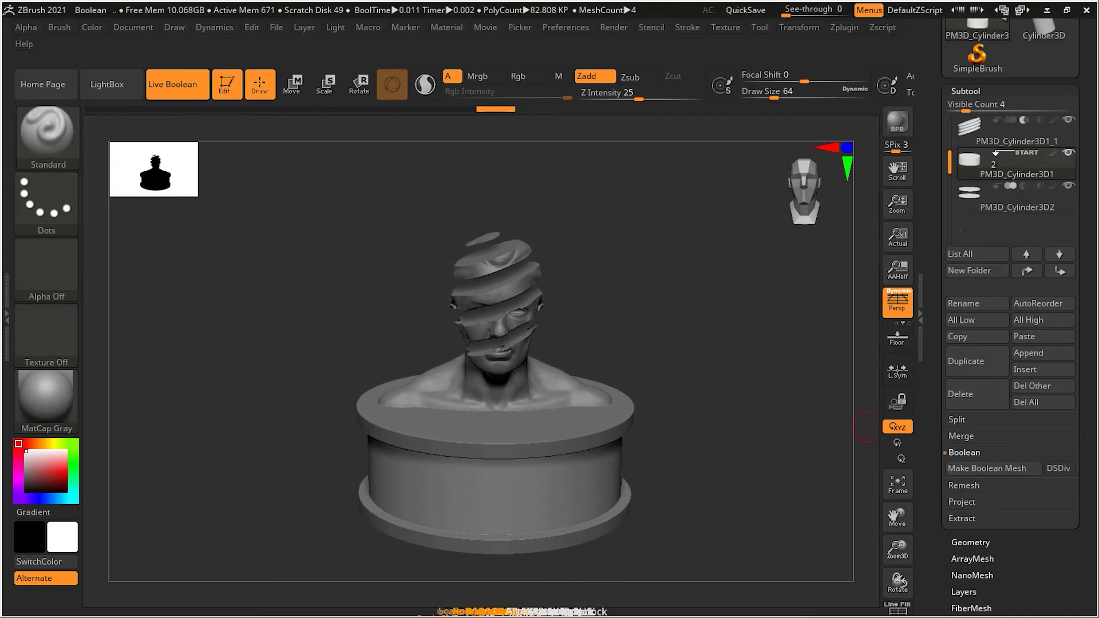
Step: Toggle the polygroup fill and wireframe display, leaving wireframe hidden, and orbit to view the base
click(900, 610)
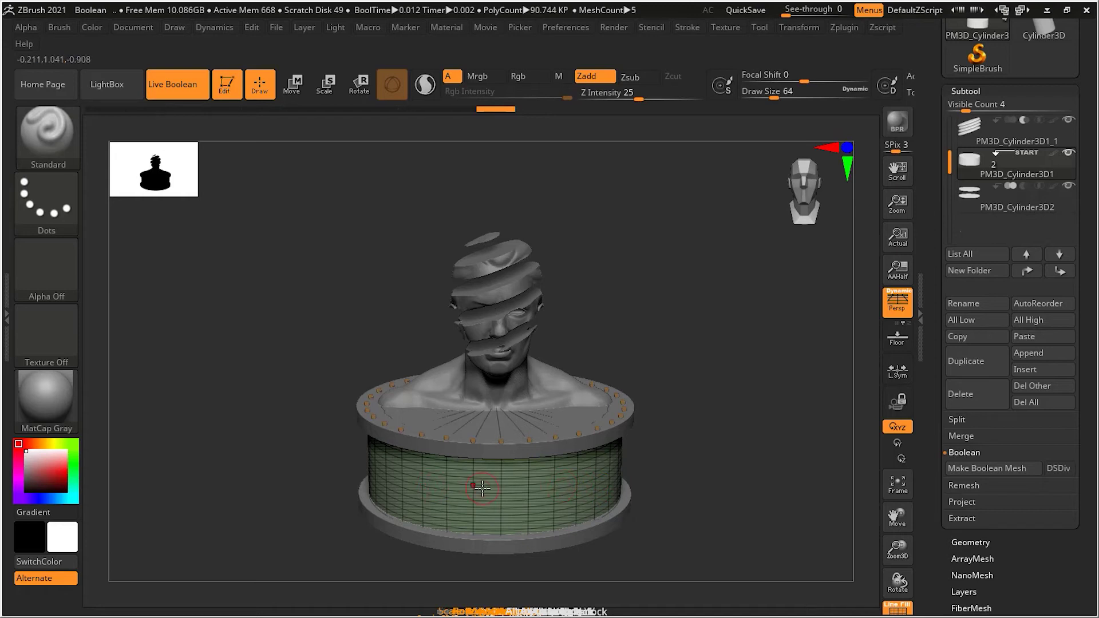
click(904, 606)
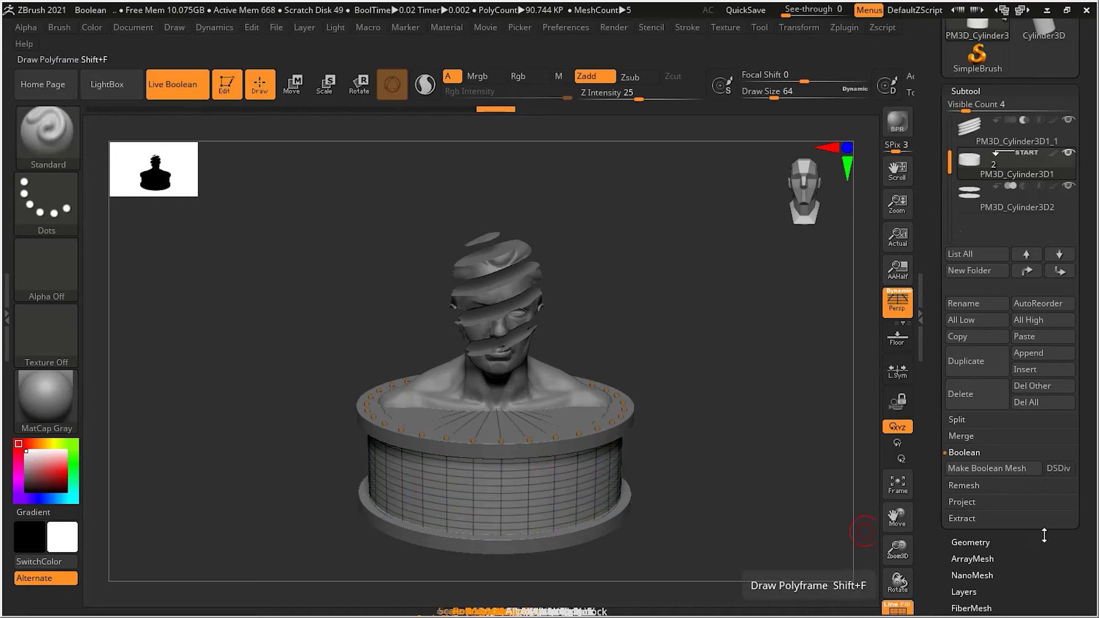
click(898, 609)
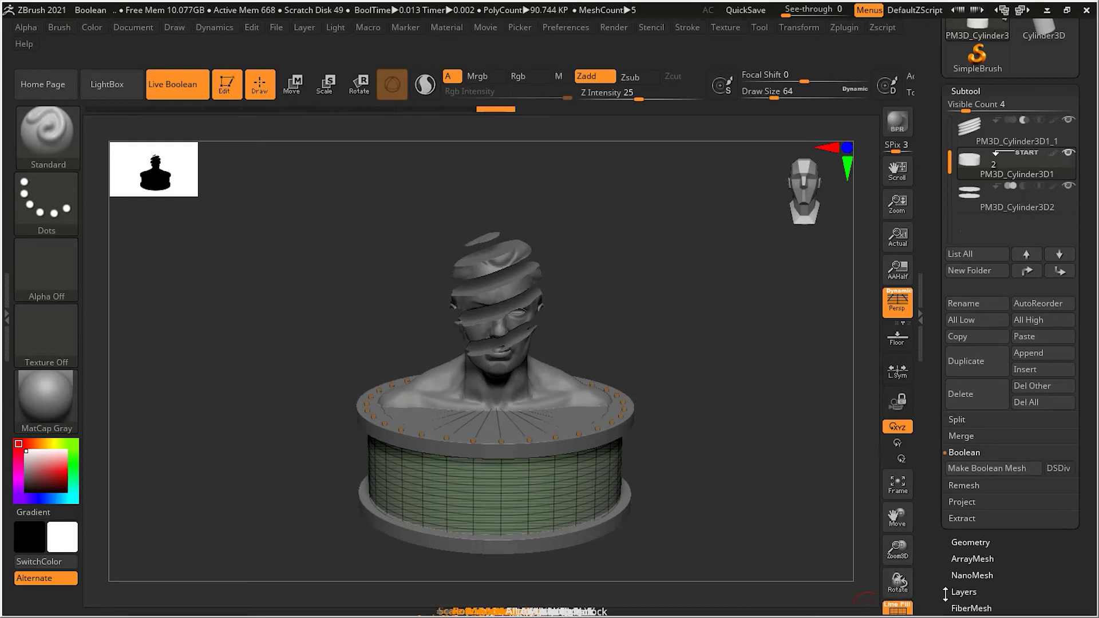
click(898, 610)
click(898, 610)
click(898, 610)
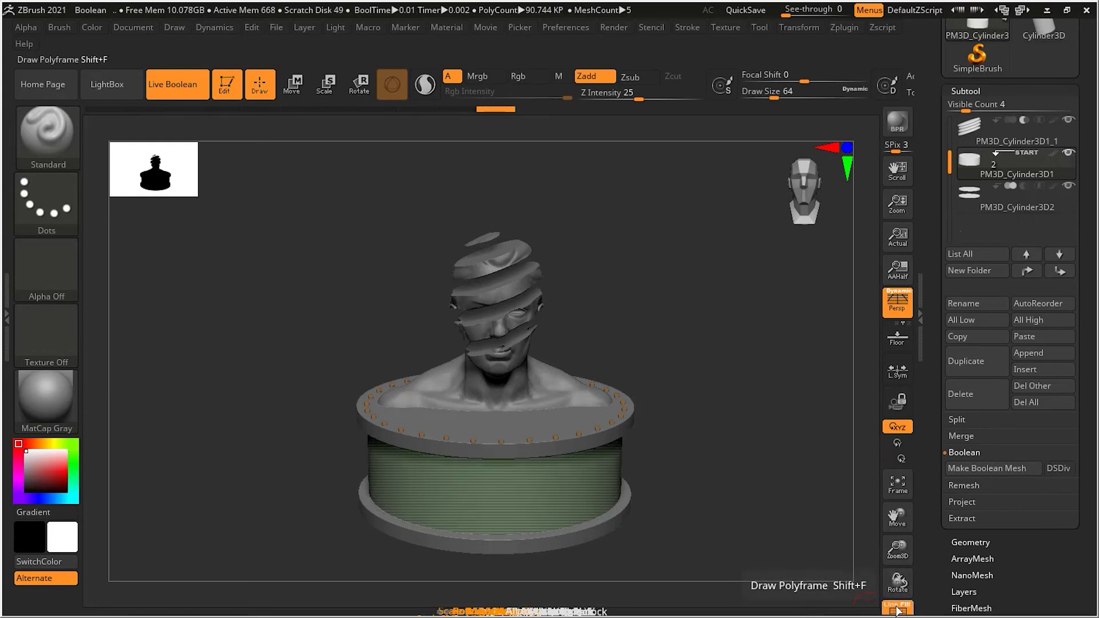
drag(825, 534, 780, 488)
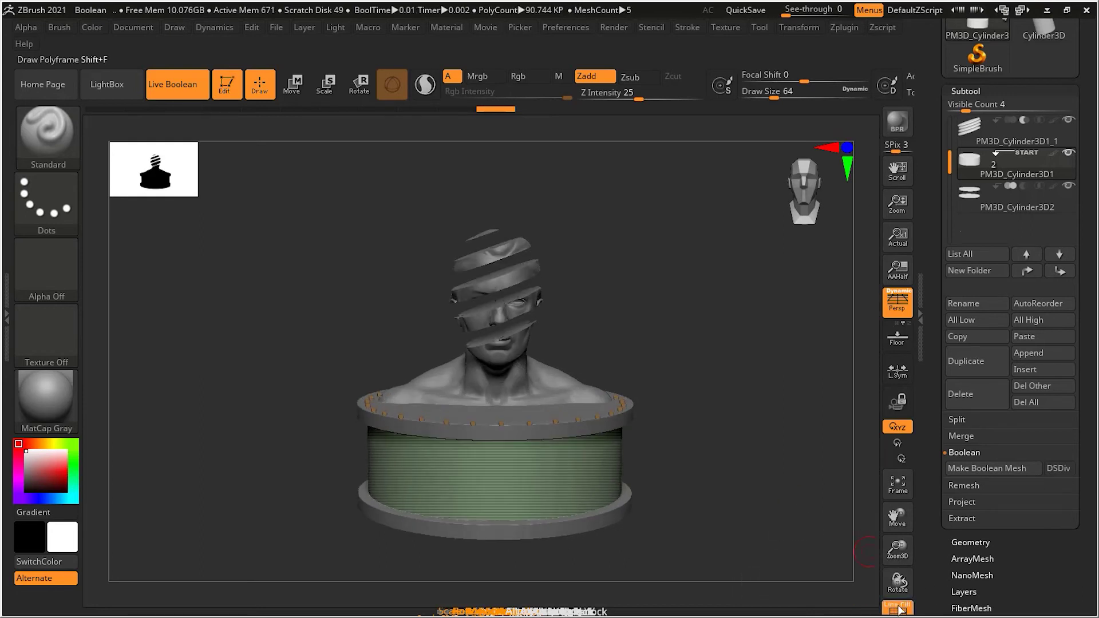
Step: Turn Polyframe off with Shift+F and enable DSDiv for the Boolean mesh
key(shift+f)
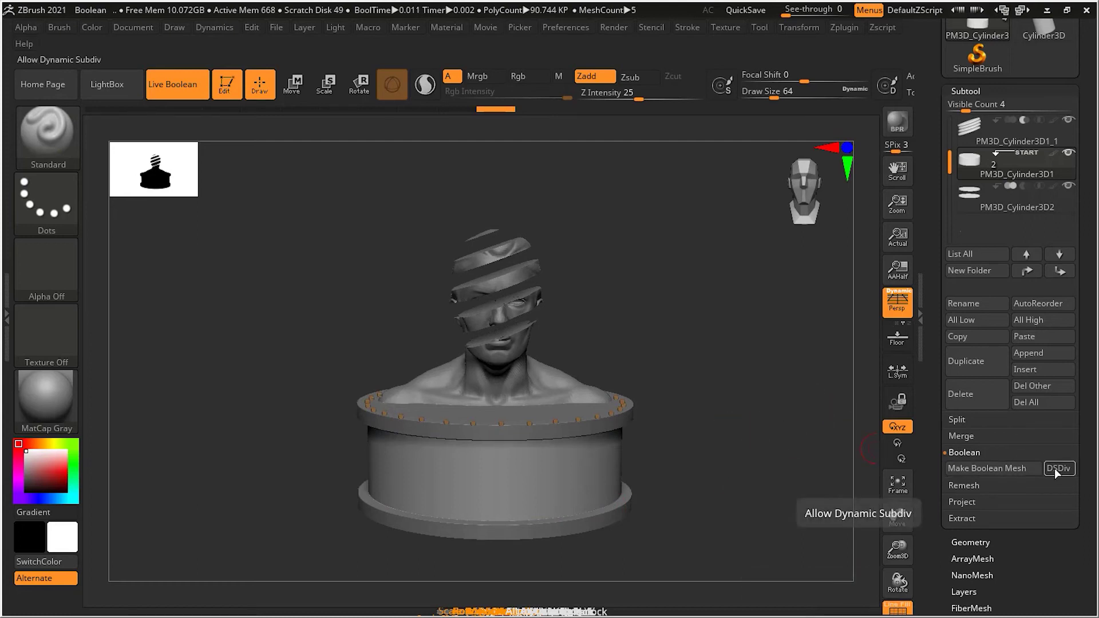
click(908, 610)
key(ctrl)
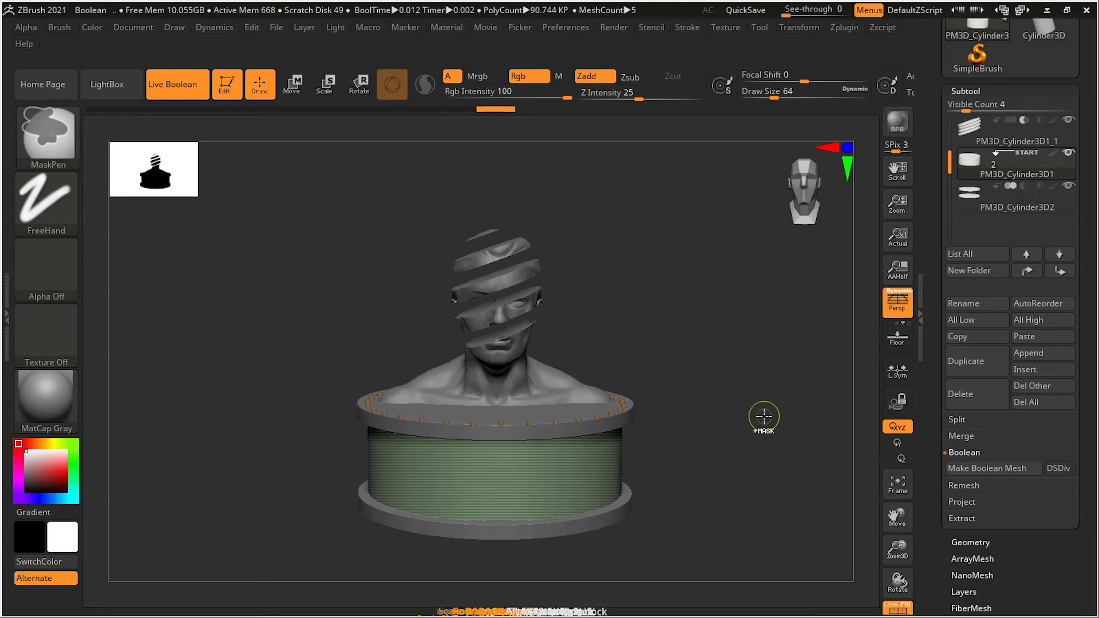
key(shift+f)
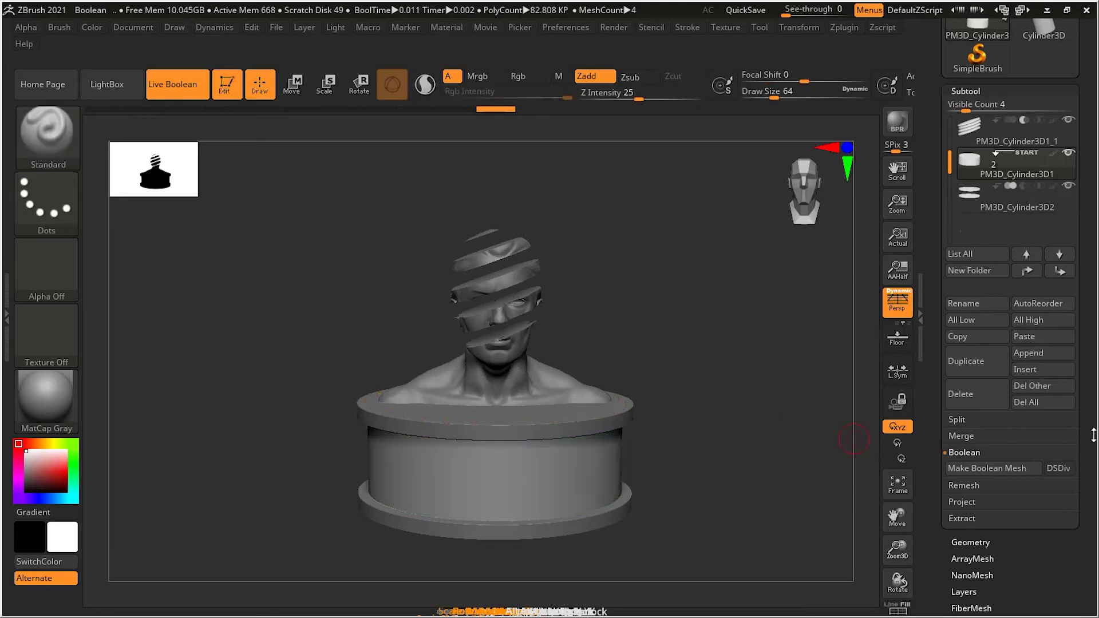
click(1057, 469)
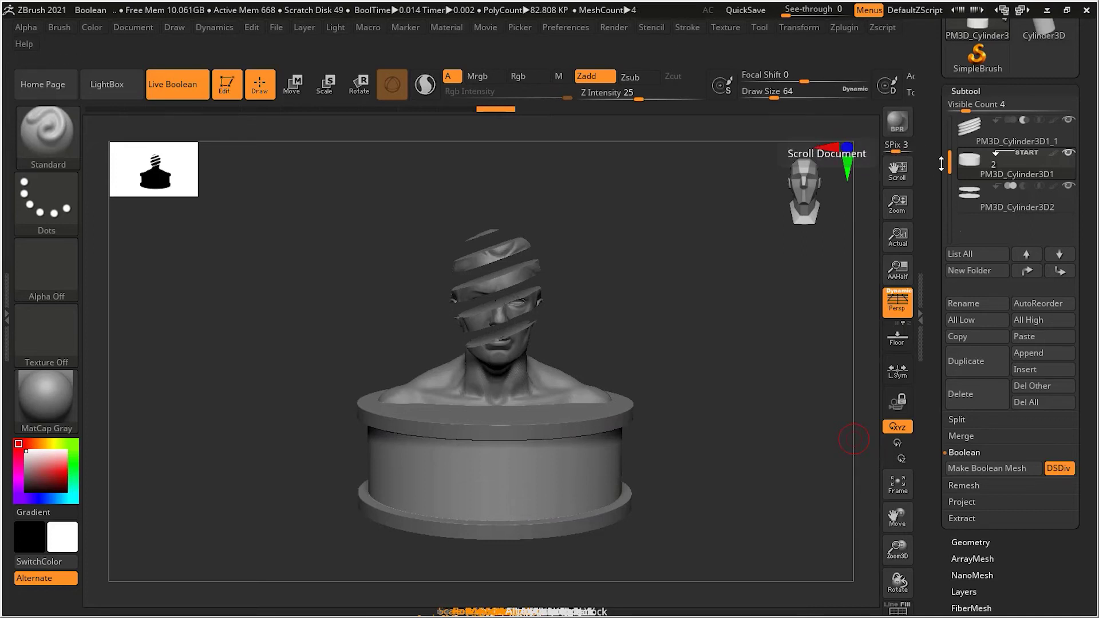
Step: Select the PM3D_Cylinder3D1_1 slicer and PM3D_Cylinder3D1 base subtools, then run Make Boolean Mesh
drag(948, 125, 949, 117)
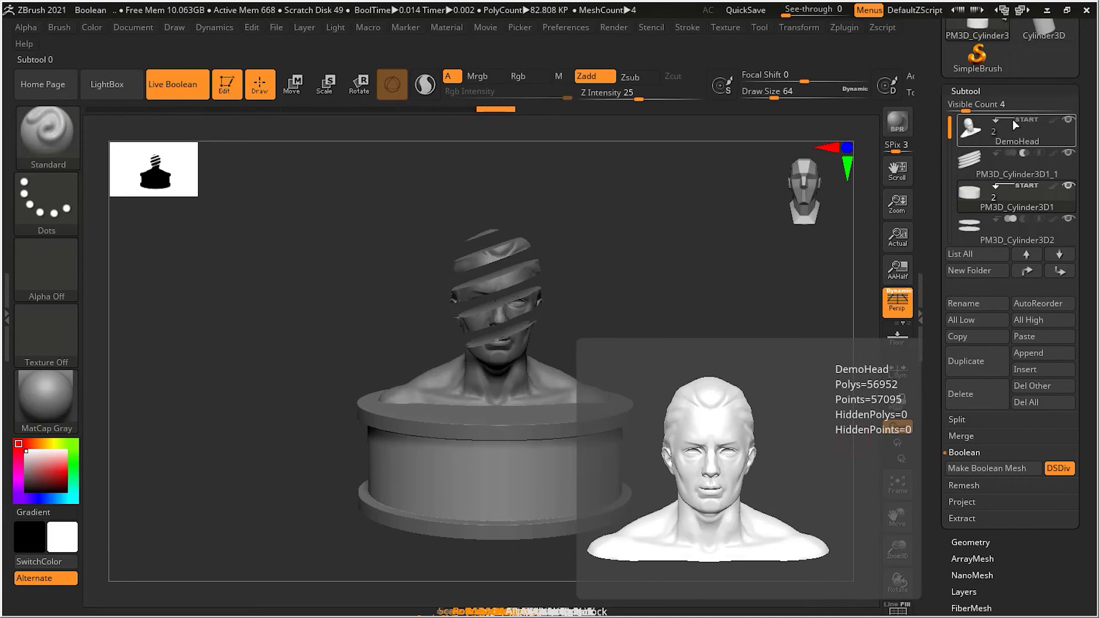
click(1007, 153)
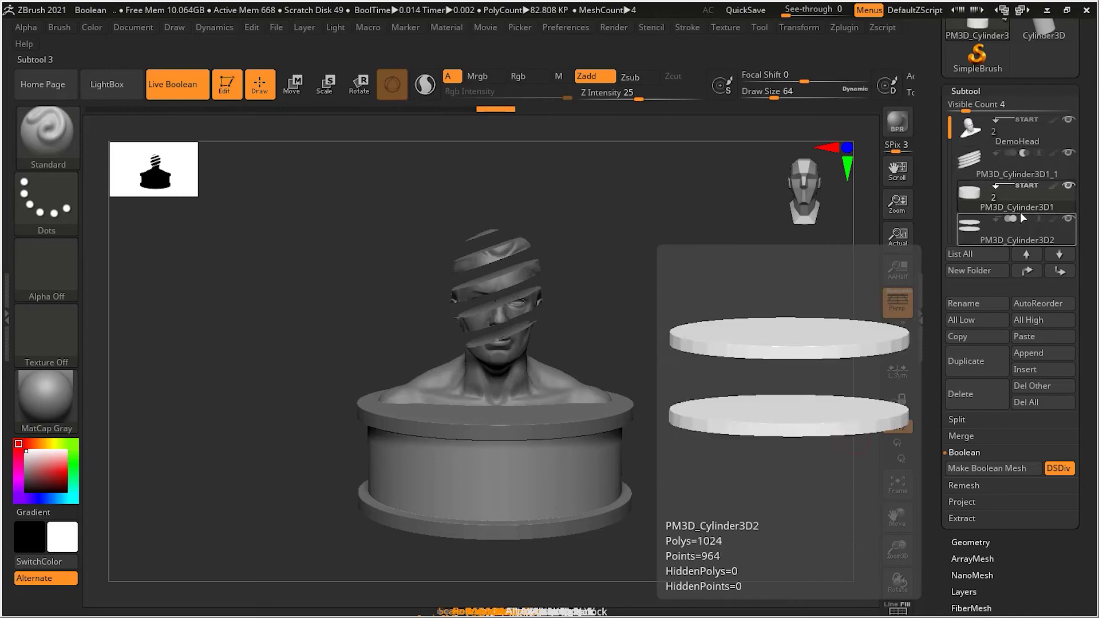
click(1009, 193)
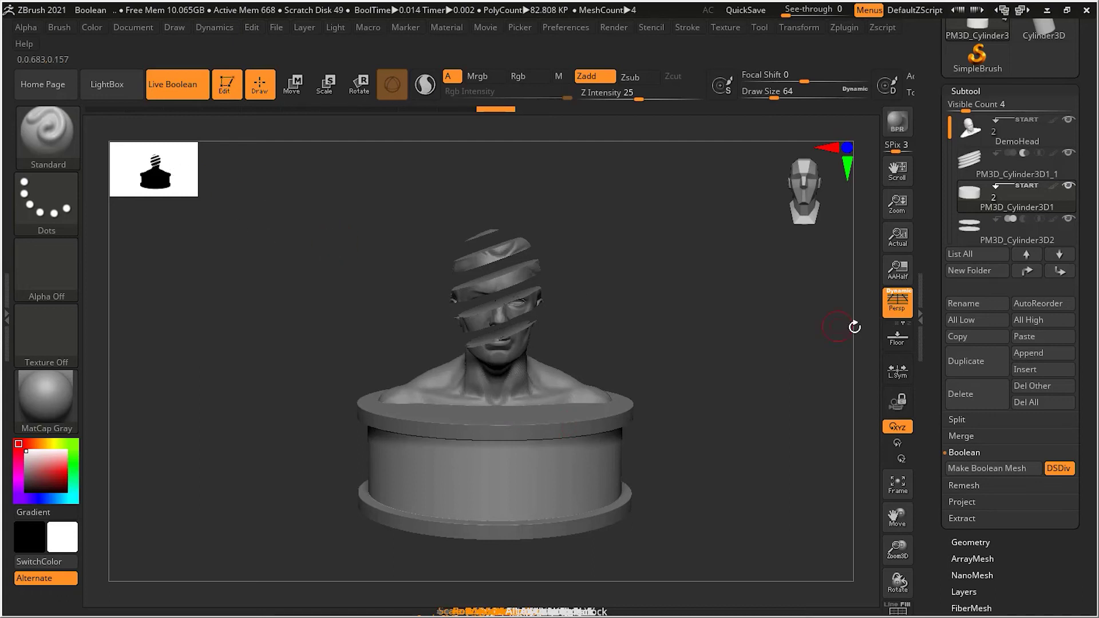
click(1004, 466)
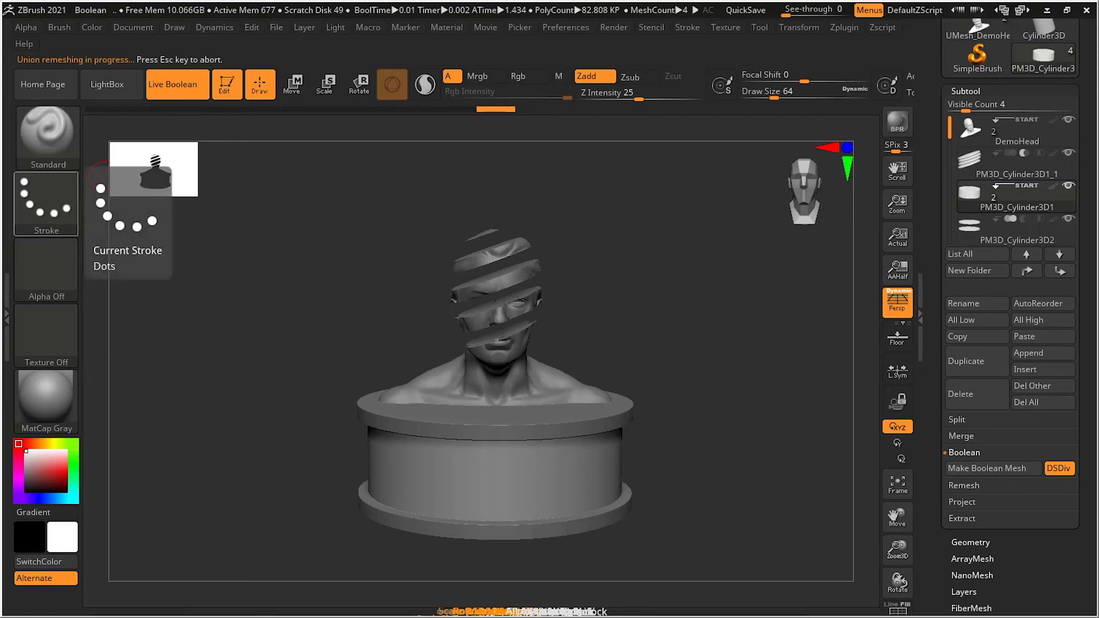
drag(731, 343, 737, 349)
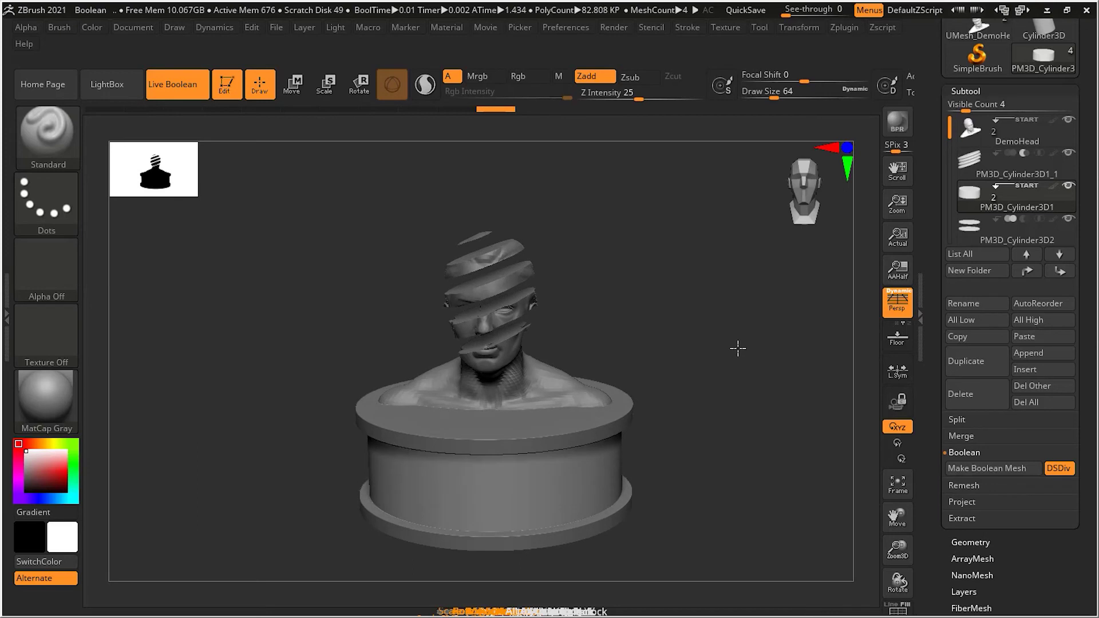
drag(1087, 181, 1092, 277)
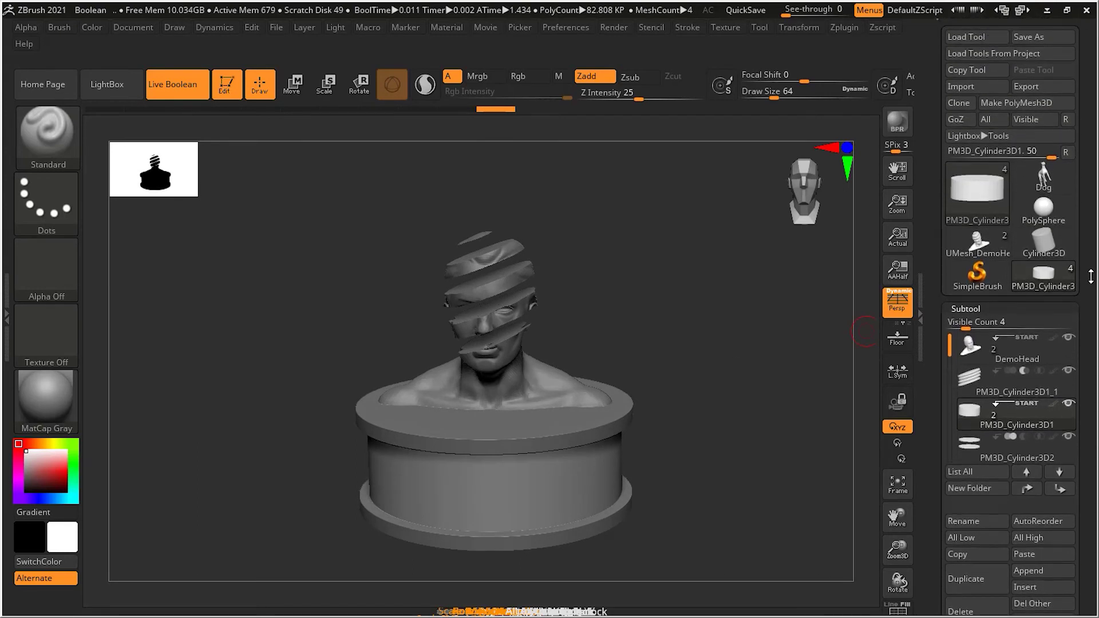
Step: Load UMesh_DemoHead and switch between its head and UMesh_PM3D_Cylinder3D1 subtools, ending on the head
mouse_move(976, 261)
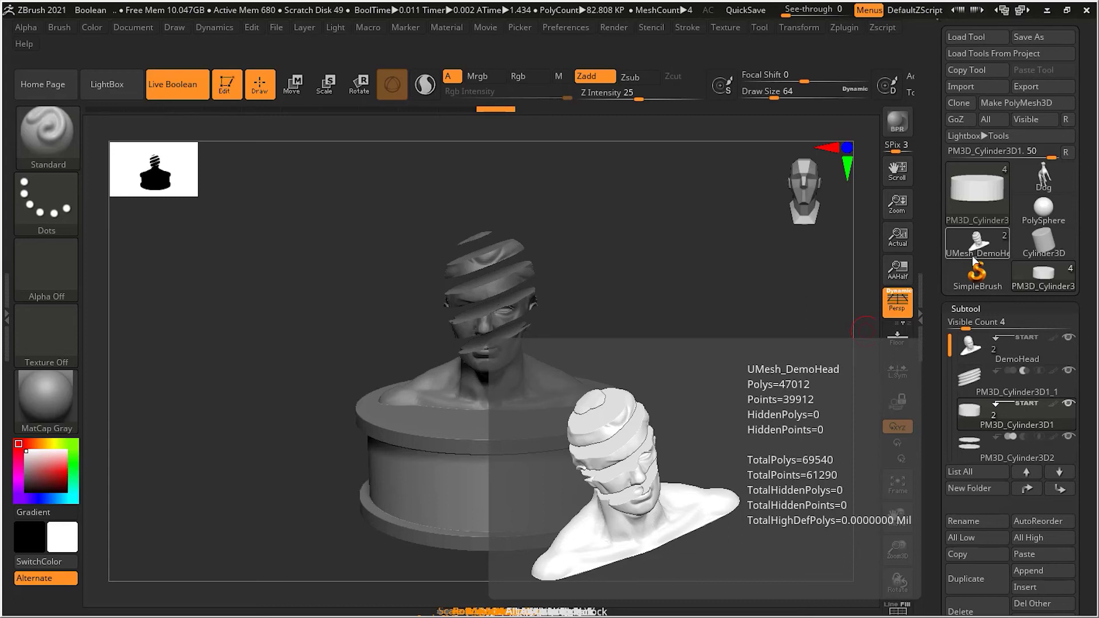
click(975, 259)
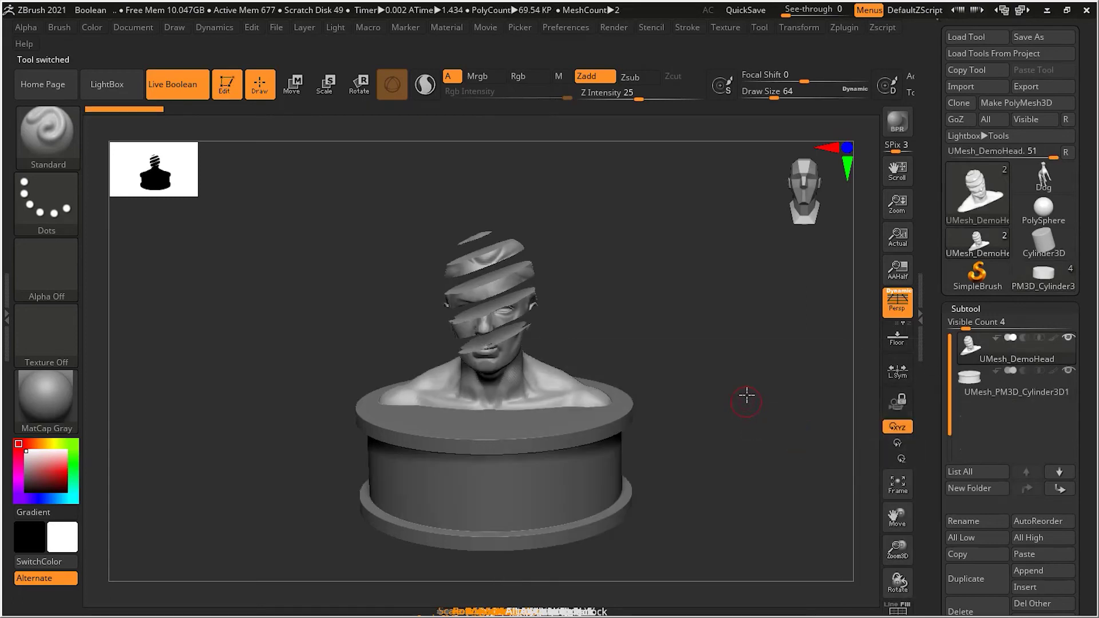
drag(746, 395, 746, 380)
click(1016, 390)
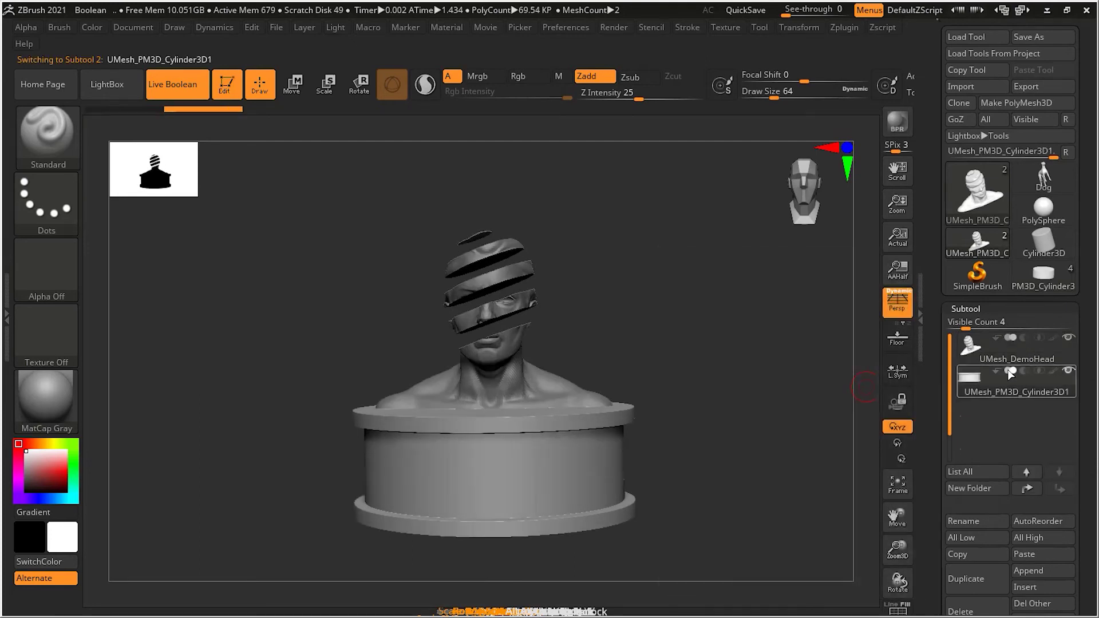
click(1007, 354)
click(1004, 379)
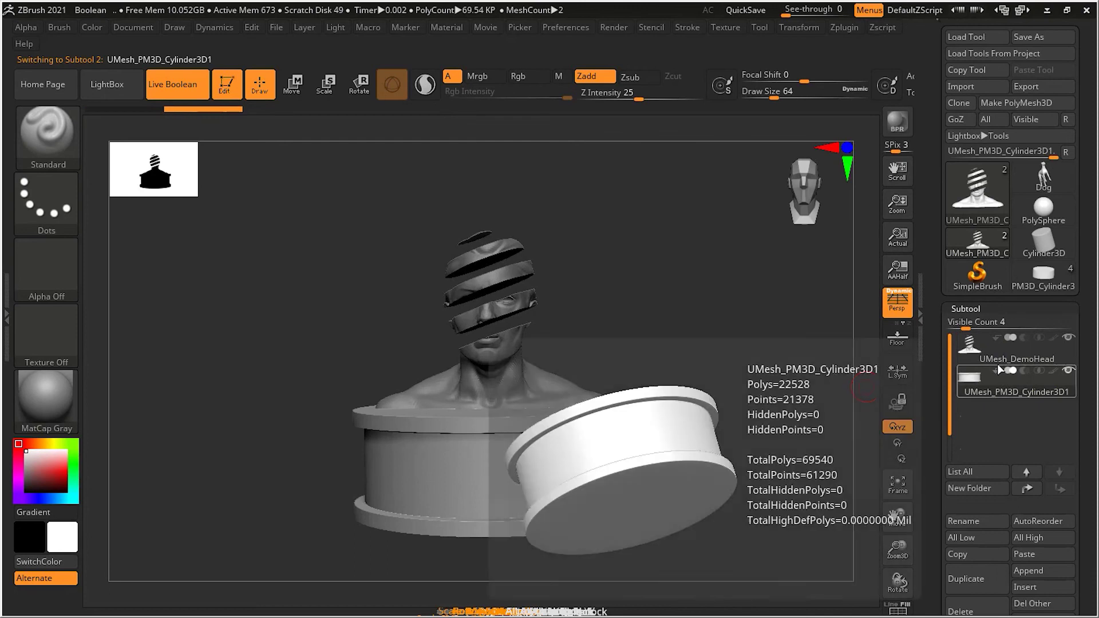
click(998, 358)
Step: Show polygroup colours on UMesh_DemoHead, zoom and orbit around the slice faces, then hide them
key(shift)
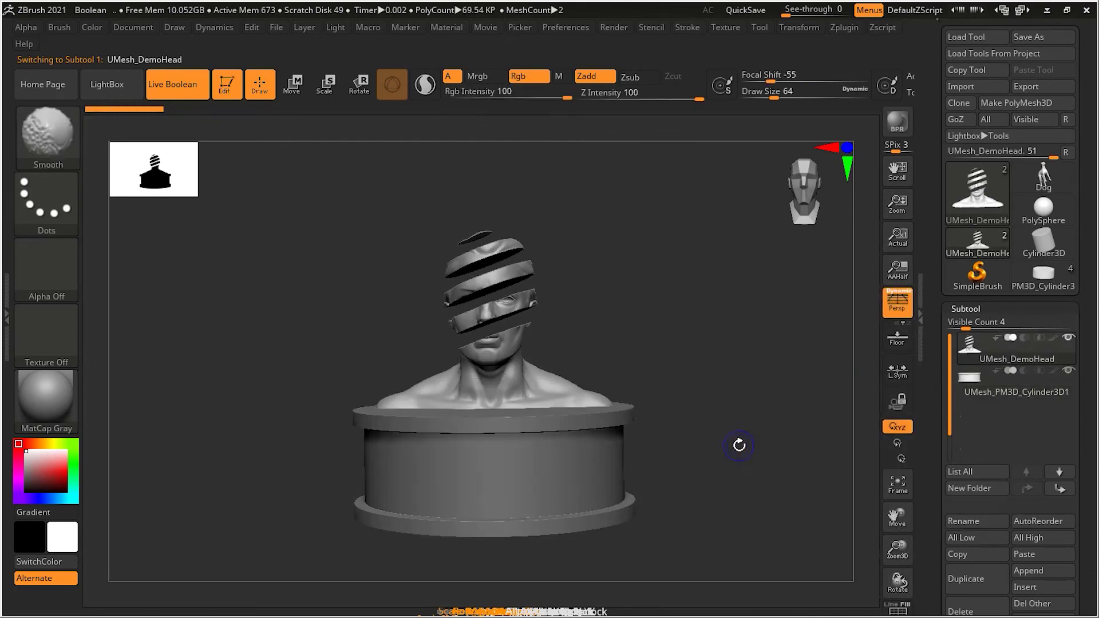
drag(724, 348, 721, 364)
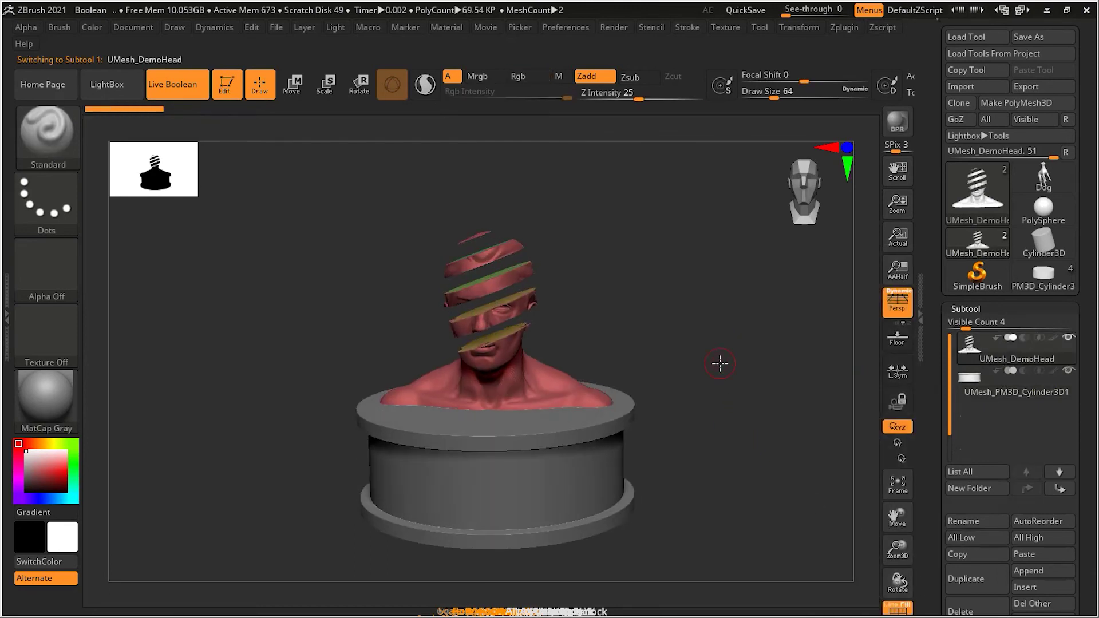
mouse_move(665, 321)
alt+mouse_down()
mouse_move(694, 309)
mouse_move(694, 344)
alt+mouse_up()
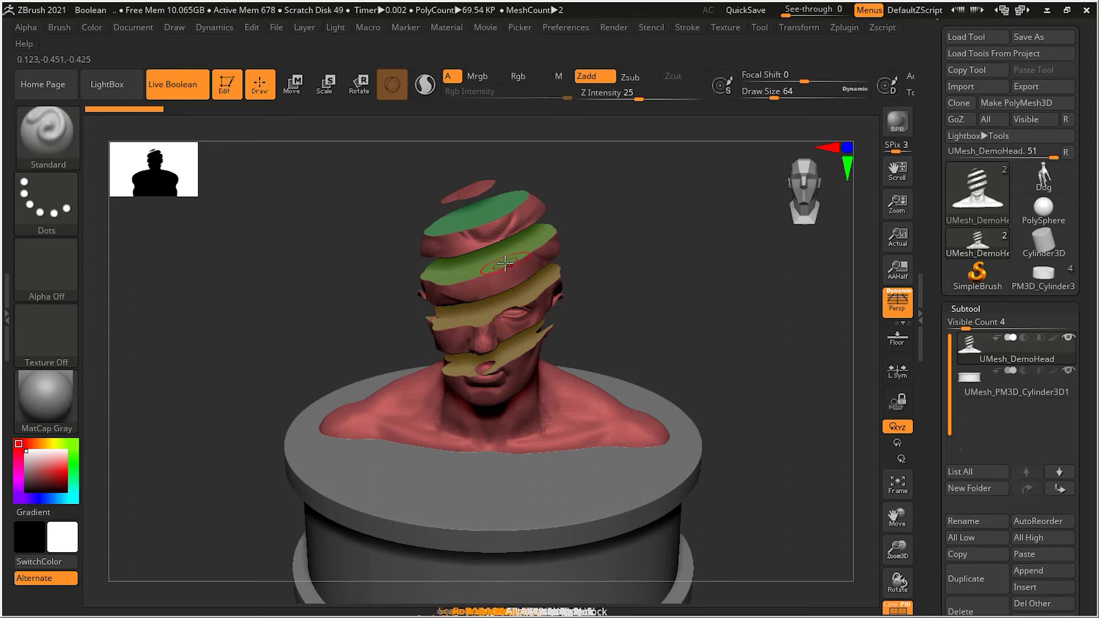
mouse_move(636, 269)
mouse_down()
mouse_move(645, 321)
mouse_move(636, 295)
mouse_move(682, 290)
mouse_move(634, 295)
mouse_move(668, 319)
mouse_up()
key(shift)
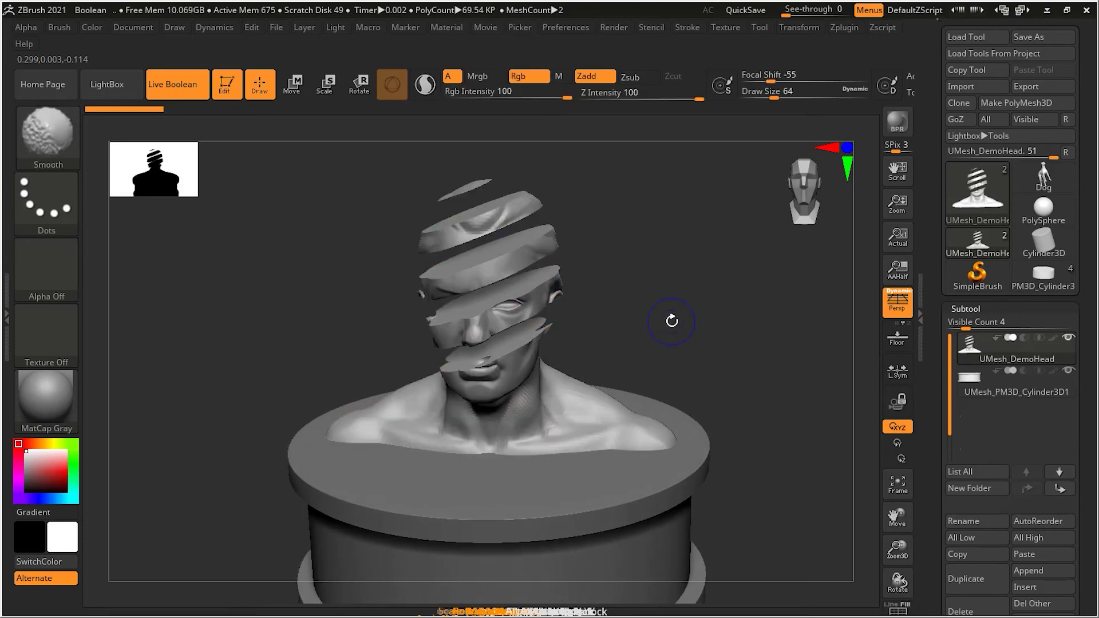
Step: Select the UMesh_PM3D_Cylinder3D1 base, display its polygroup colours and orbit around it
alt+click(687, 470)
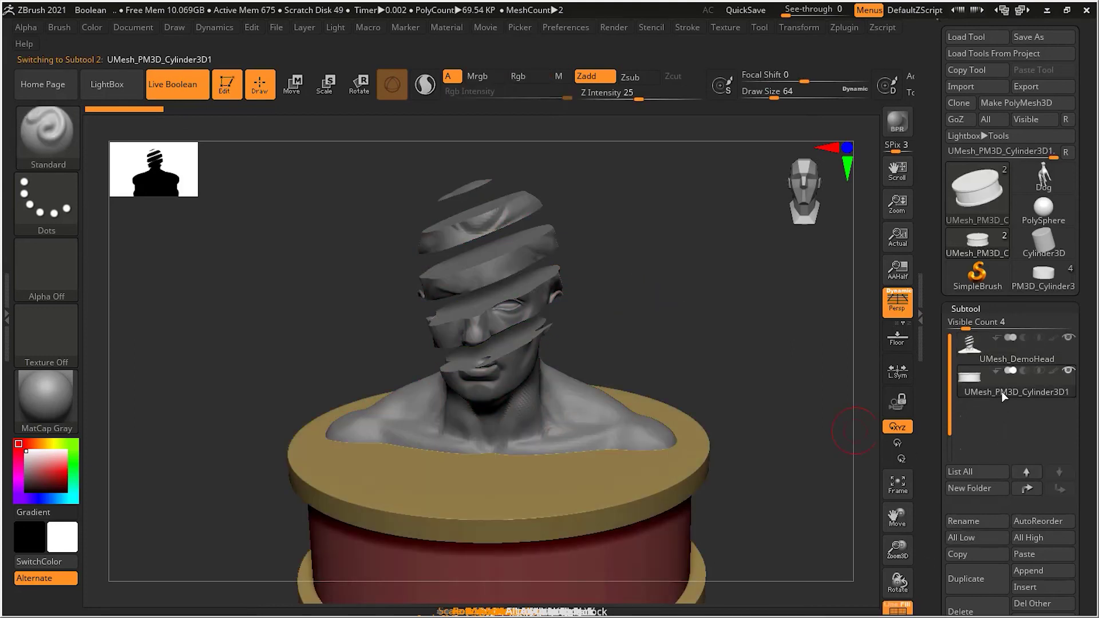
key(shift)
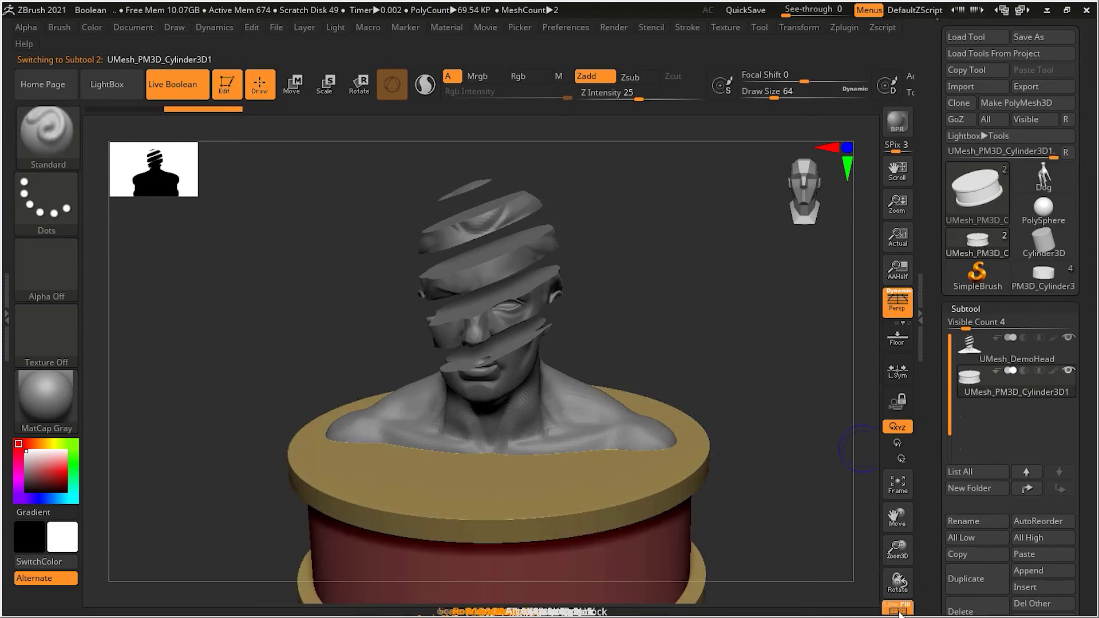
drag(762, 485, 643, 481)
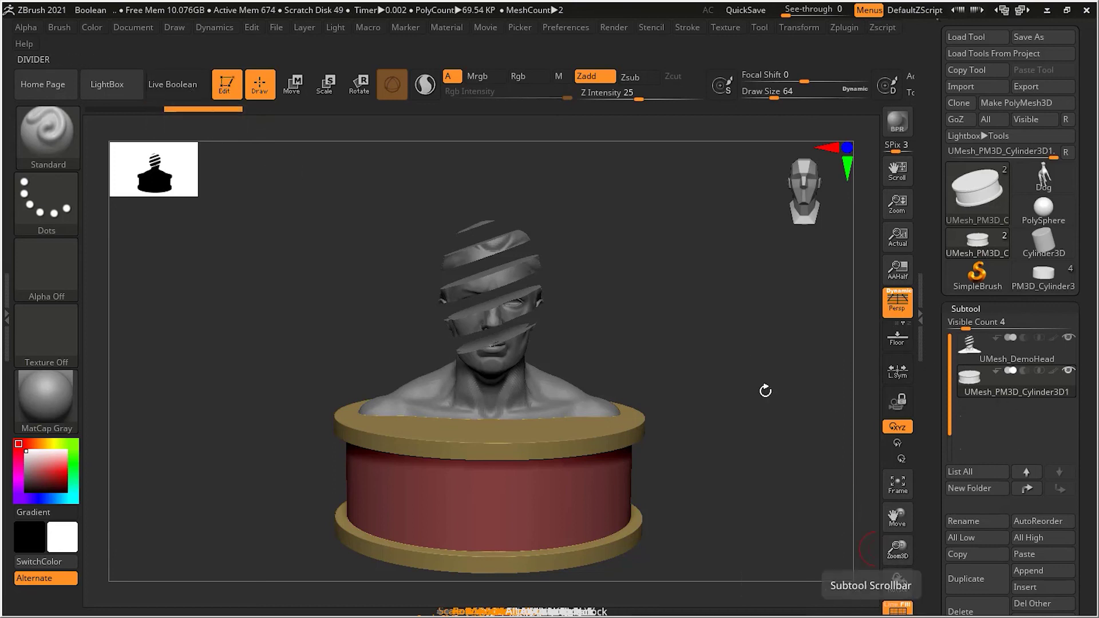
Step: Select UMesh_DemoHead, zoom in and orbit low to inspect its coloured slice faces
click(1008, 351)
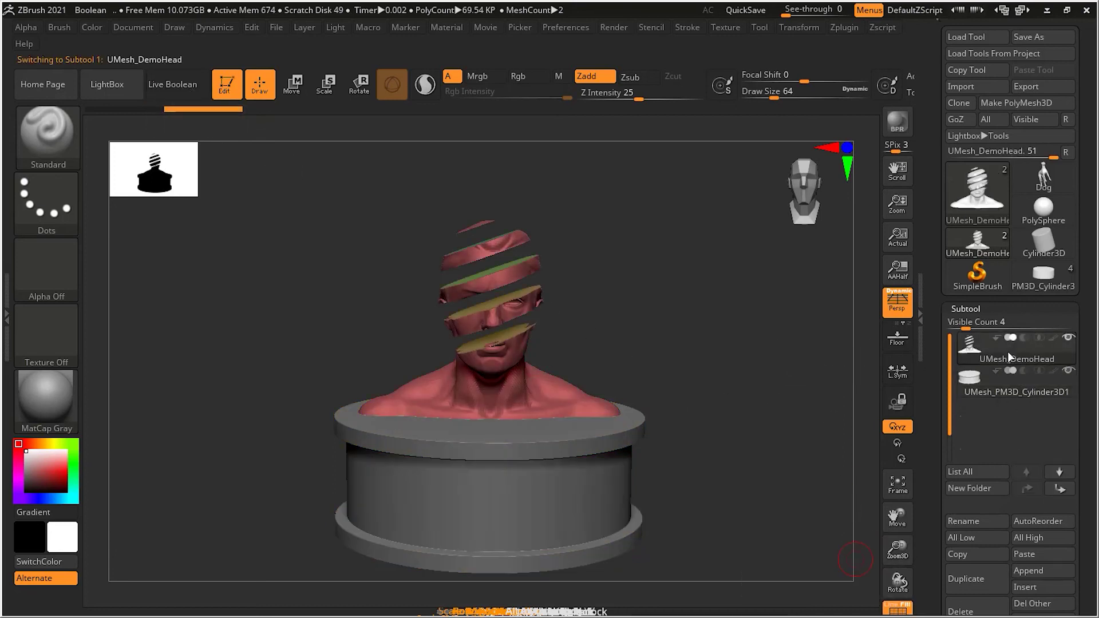
ctrl+right_drag(611, 344, 662, 396)
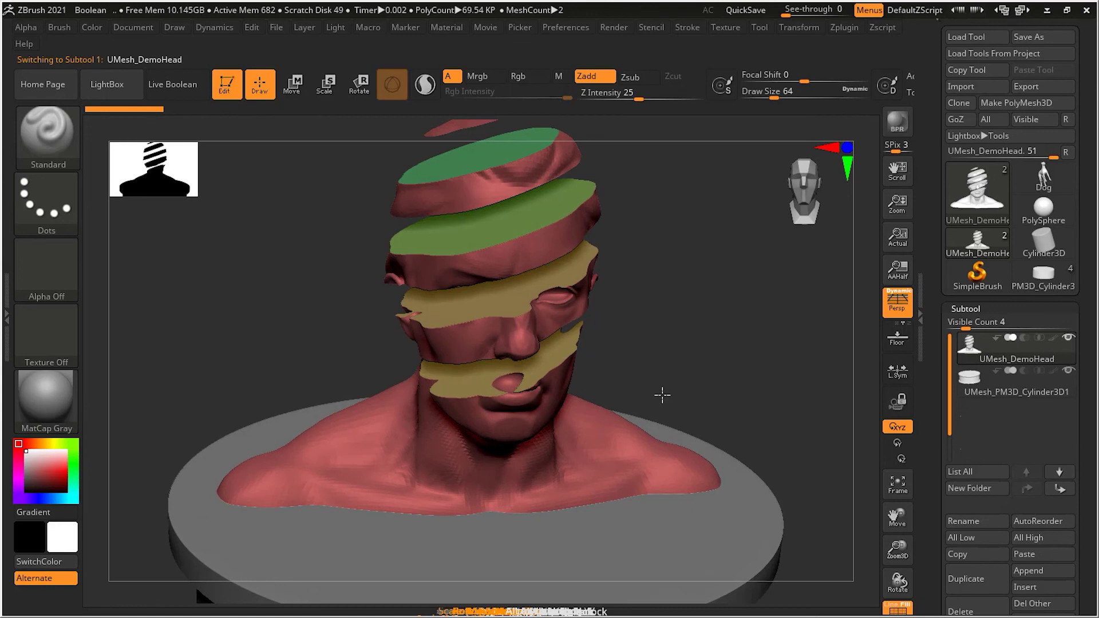
right_drag(724, 368, 741, 382)
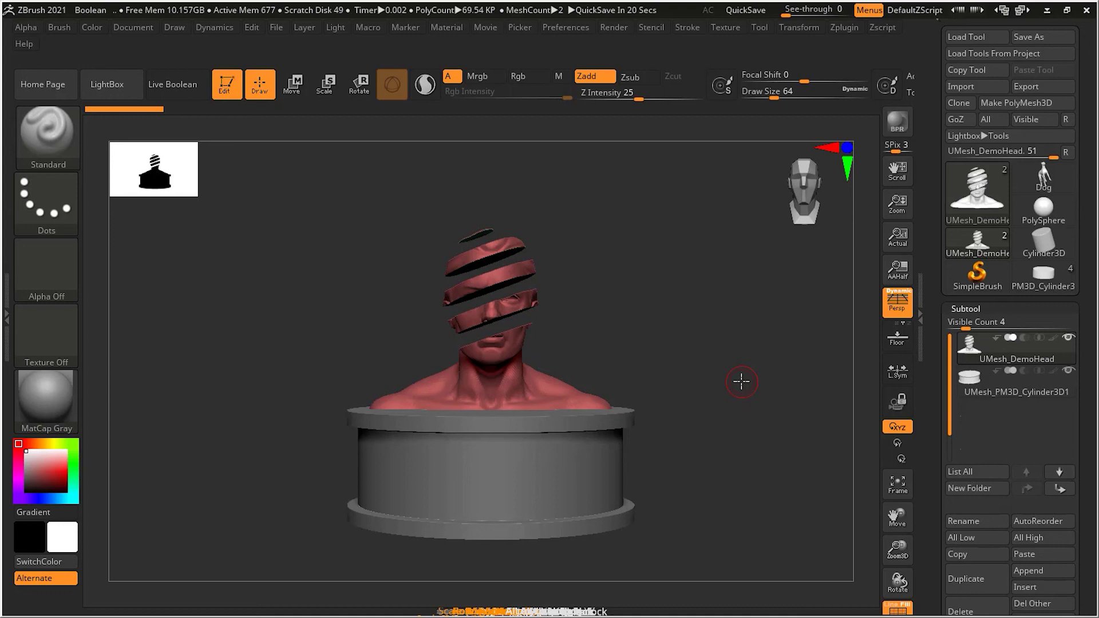
key(space)
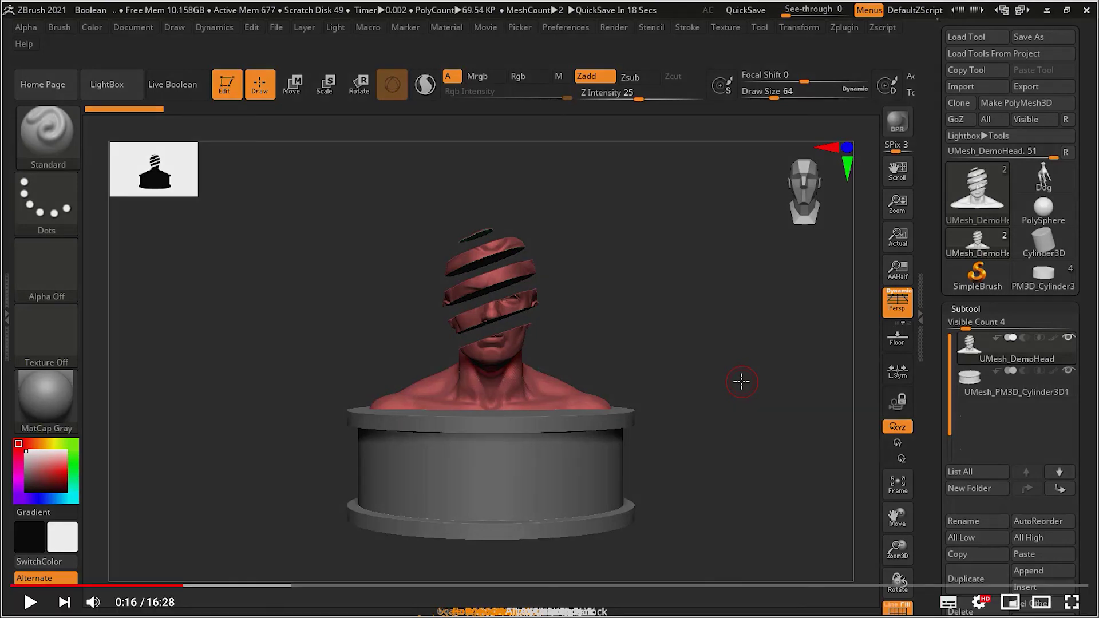